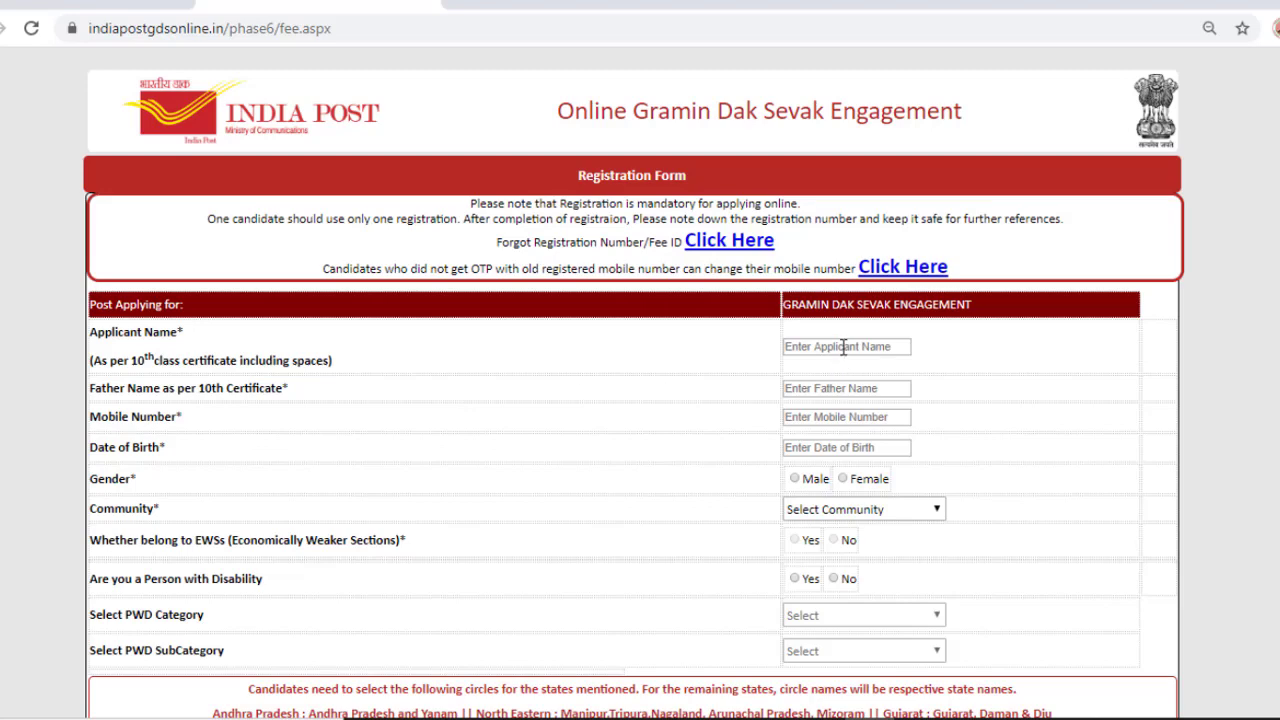
Step: Fill in the applicant's name, the father's name and the applicant's mobile number
click(843, 346)
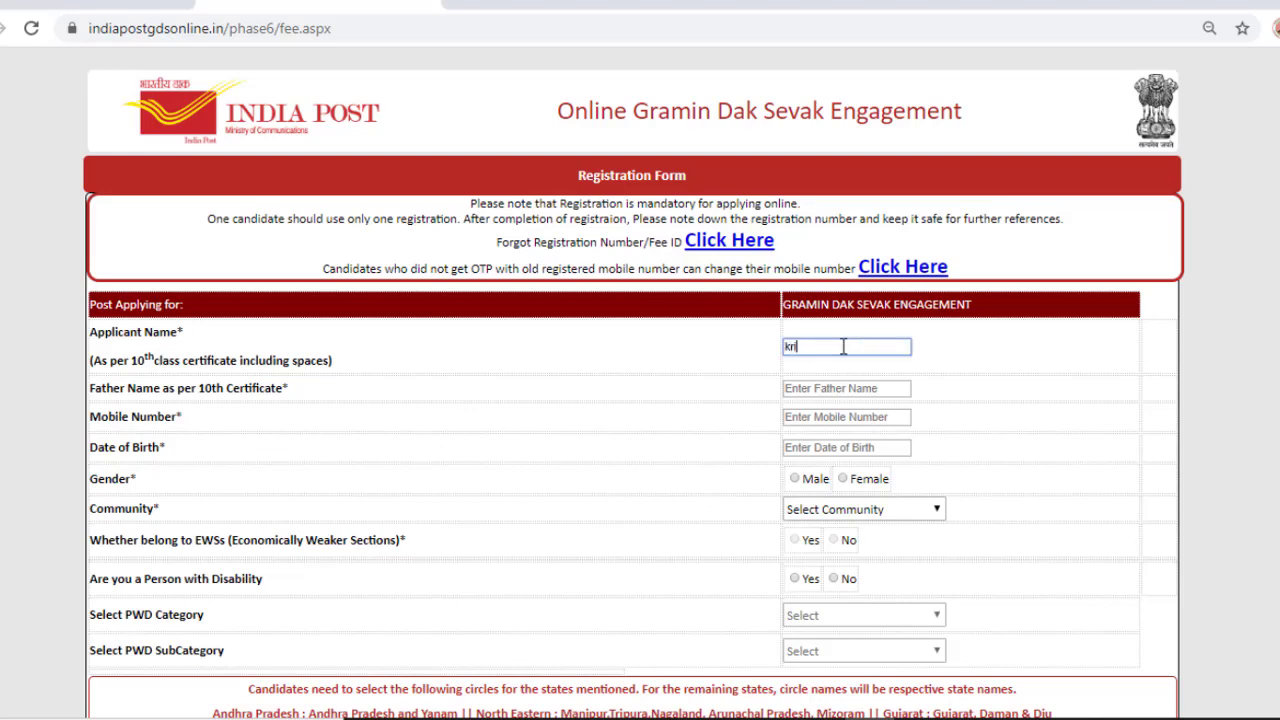
click(835, 390)
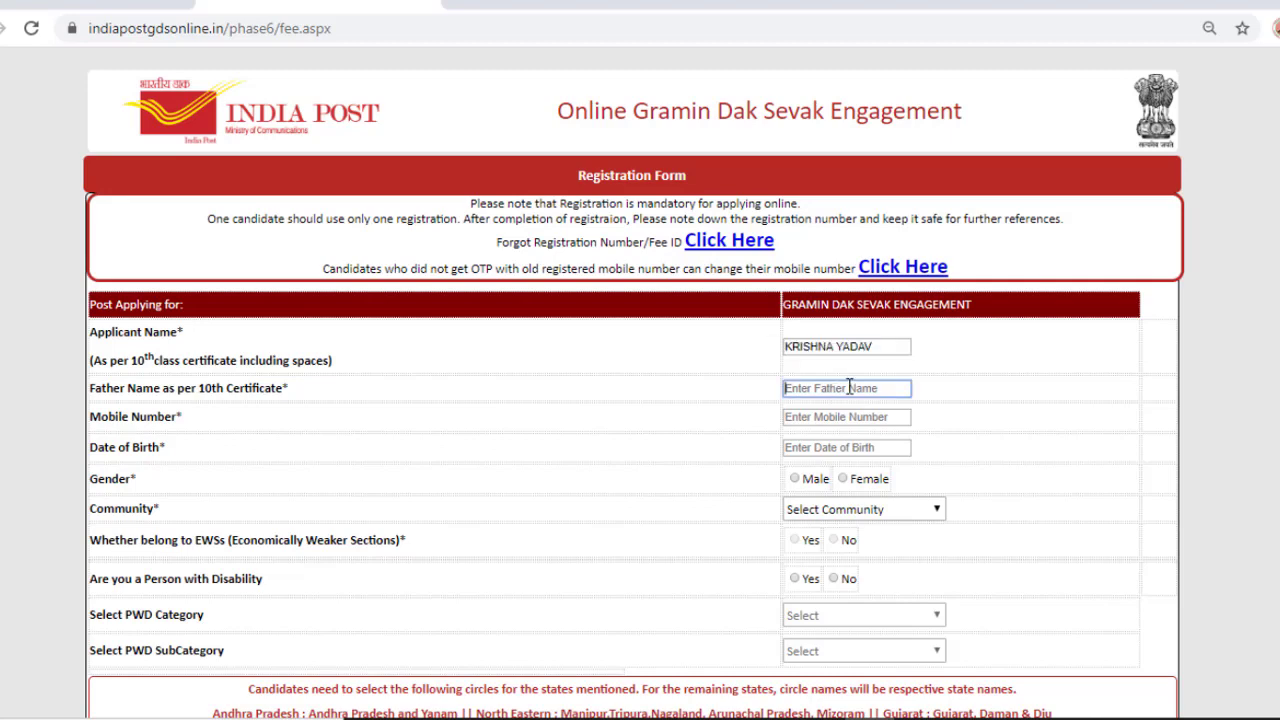
text(ishvar)
click(851, 421)
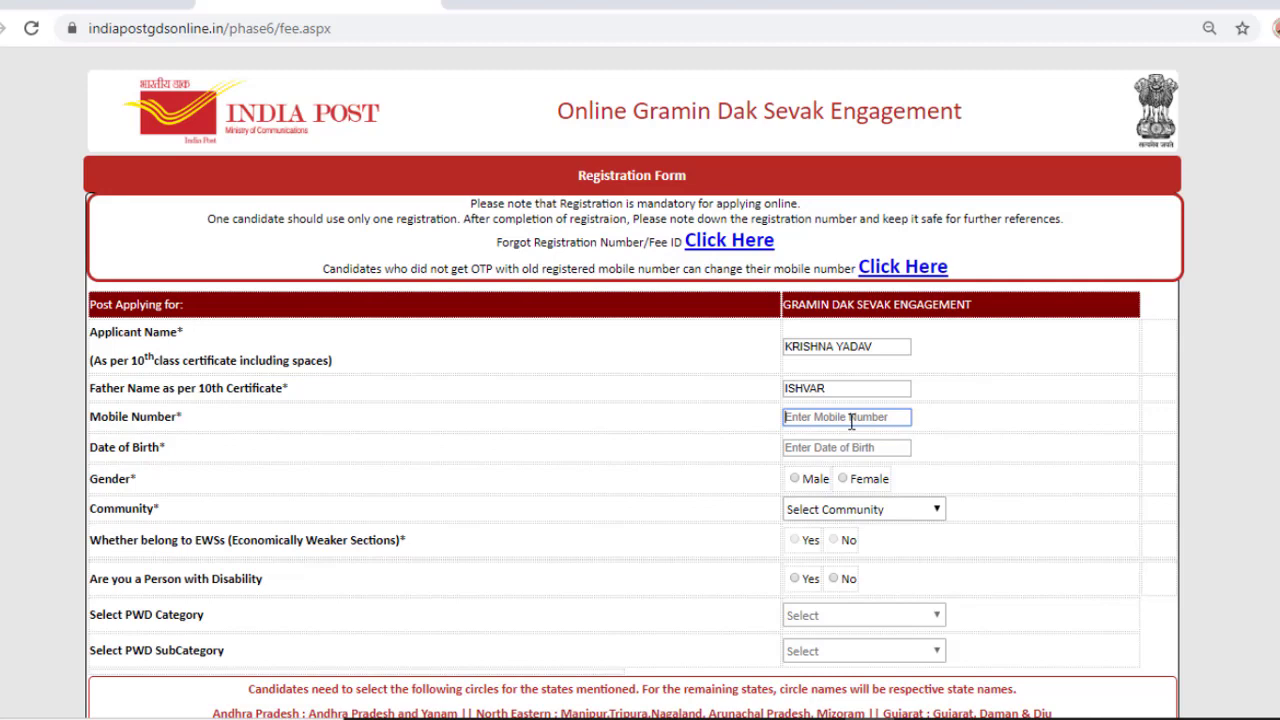
click(831, 449)
click(899, 478)
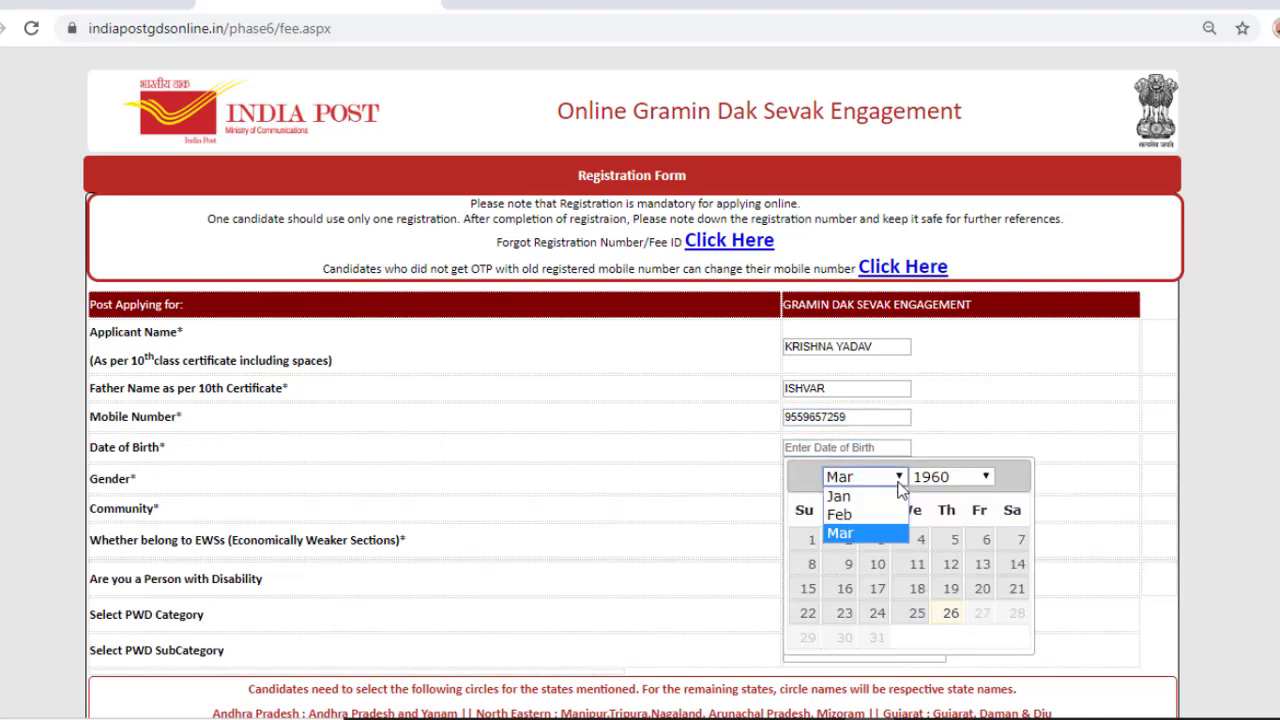
click(968, 478)
click(970, 477)
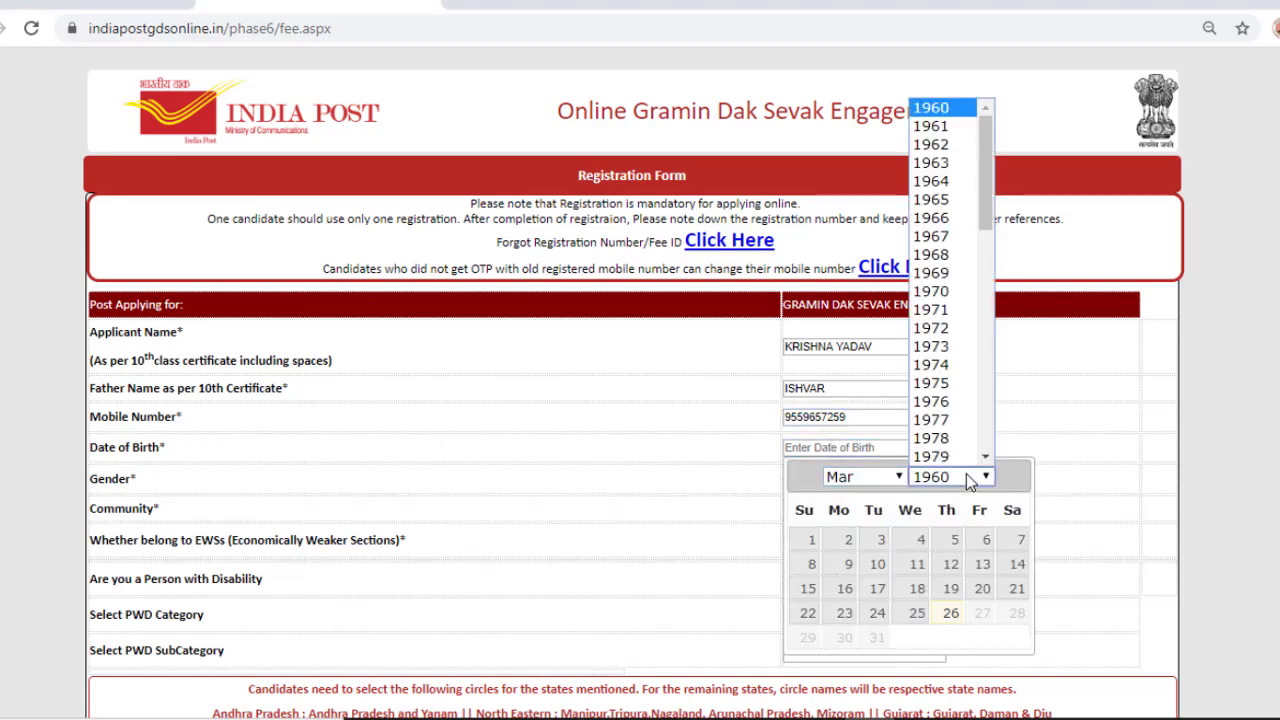
scroll(970, 403, down, 5)
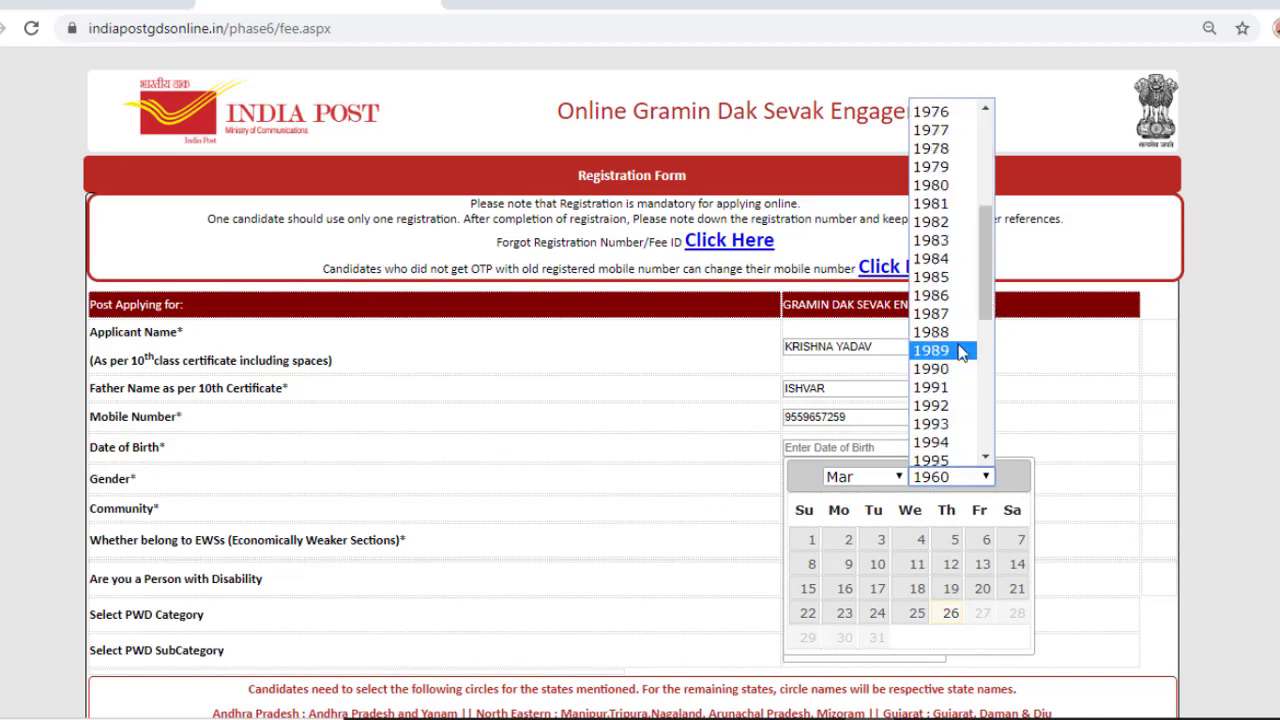
click(958, 407)
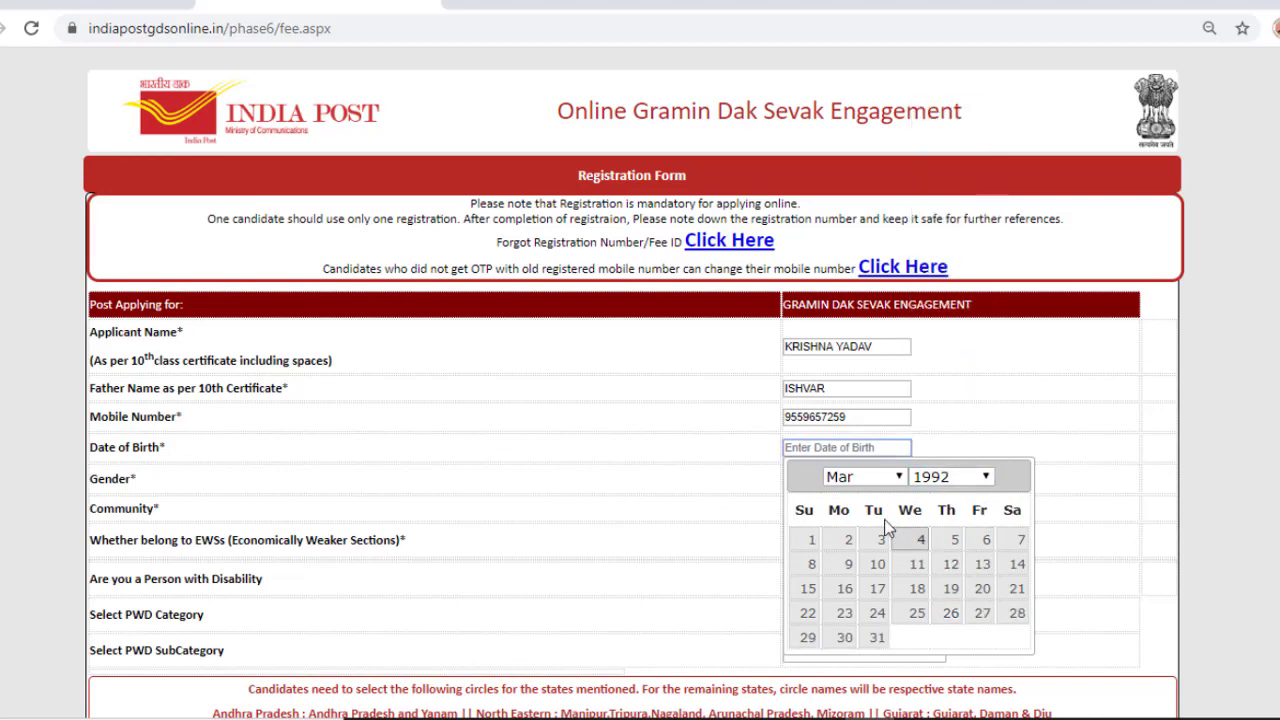
click(893, 478)
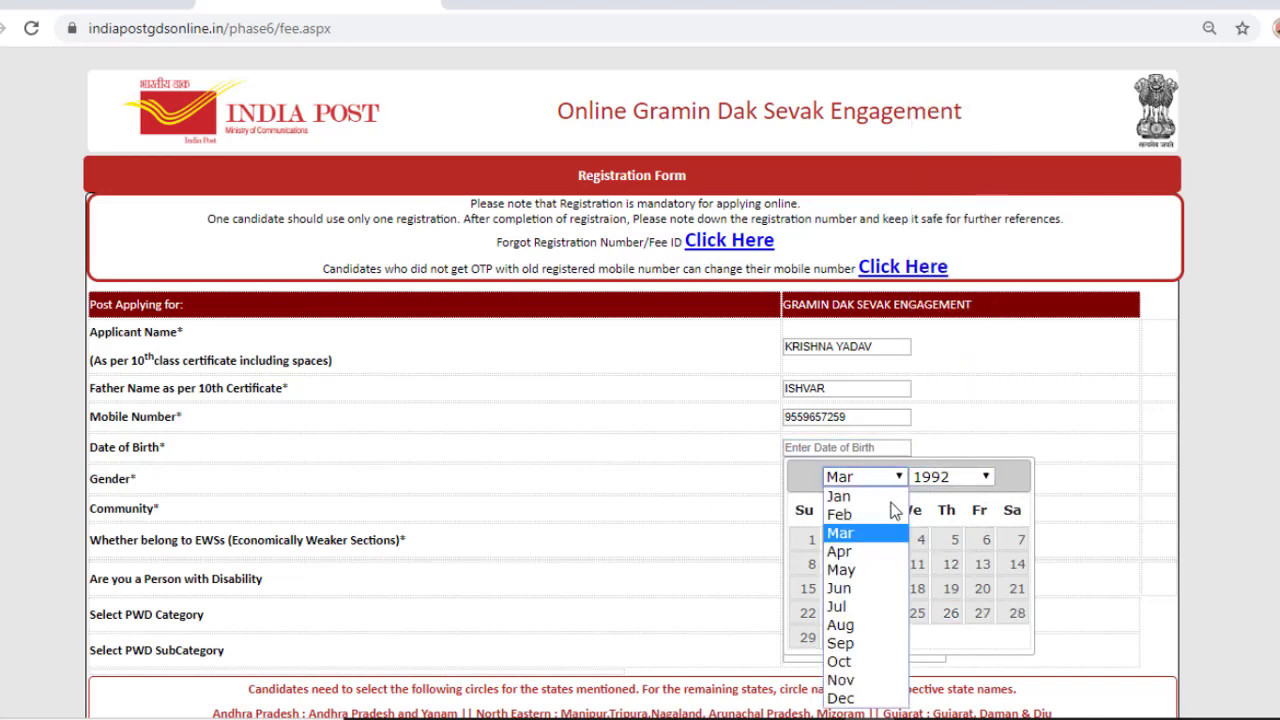
click(882, 700)
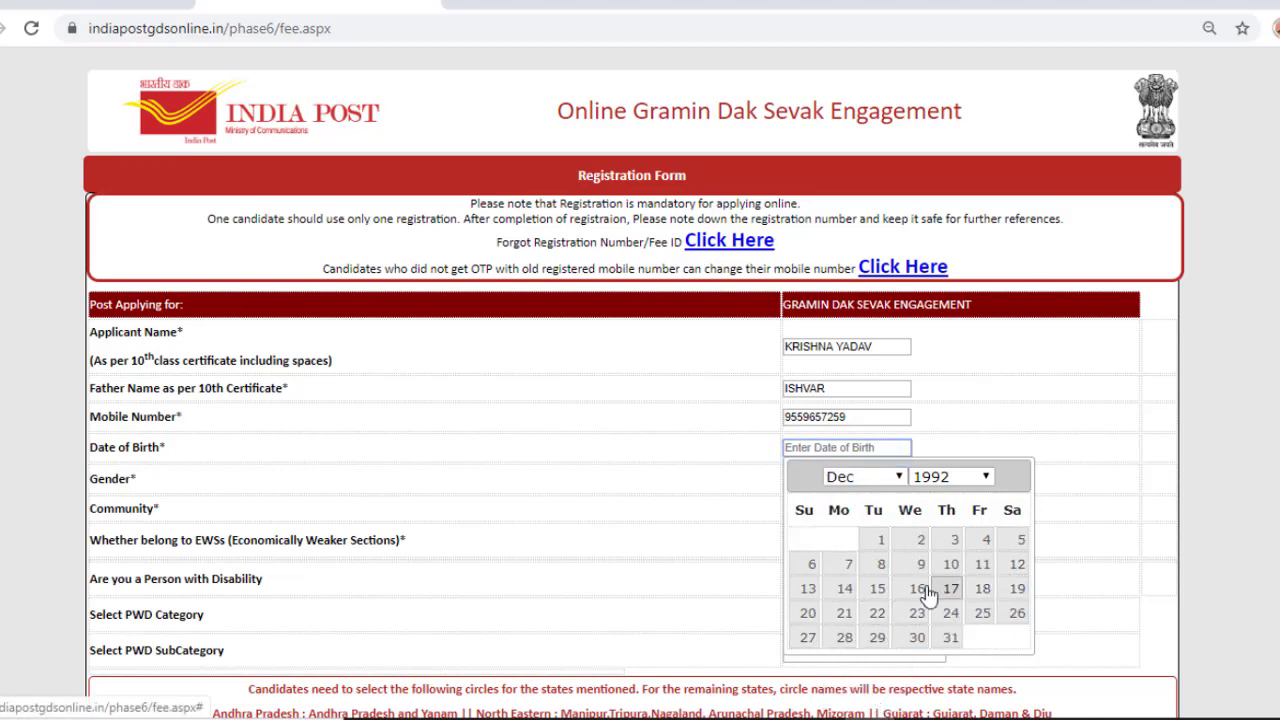
click(808, 590)
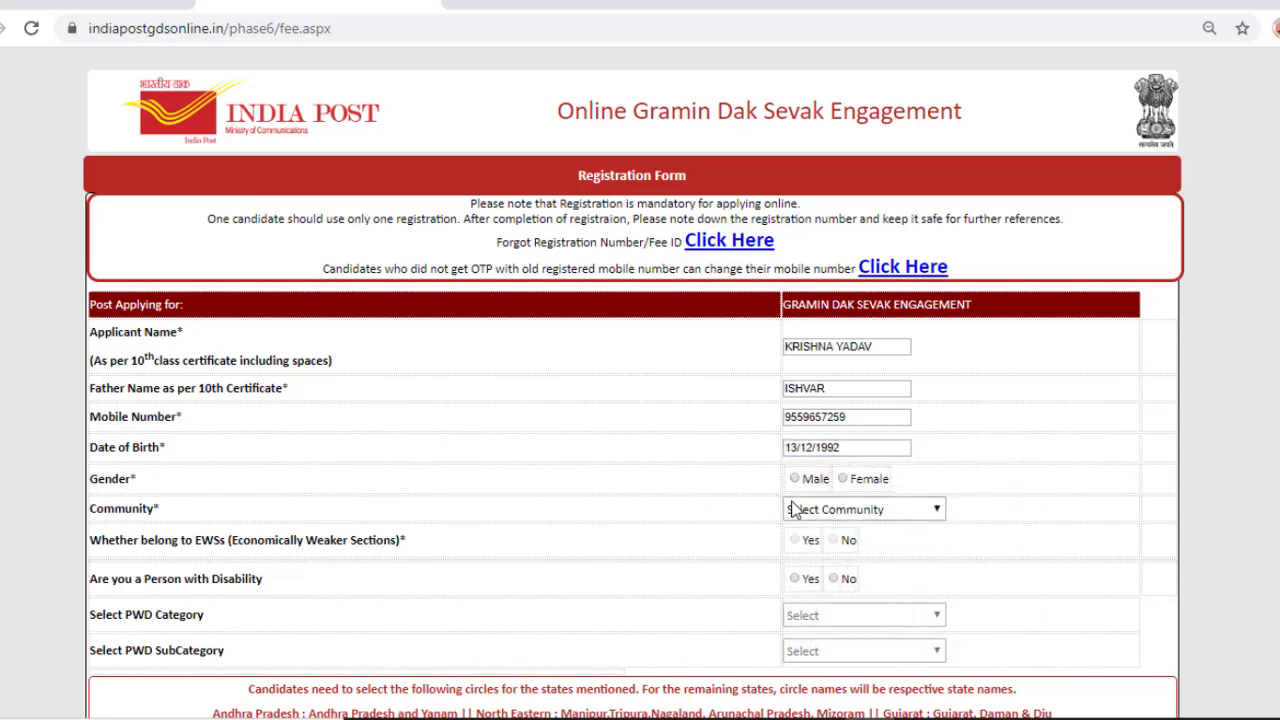
Step: Set the gender to Male and the community to OBC
click(796, 479)
scroll(700, 490, down, 2)
click(920, 308)
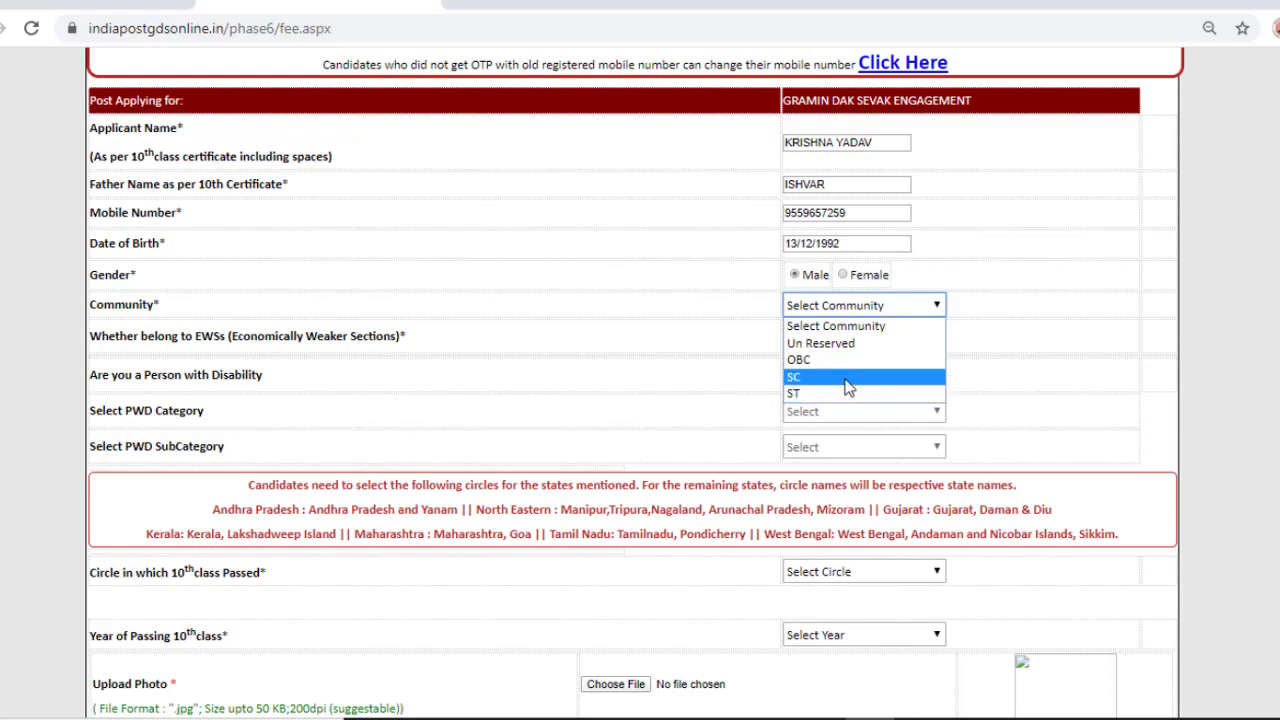
click(845, 360)
scroll(846, 371, up, 2)
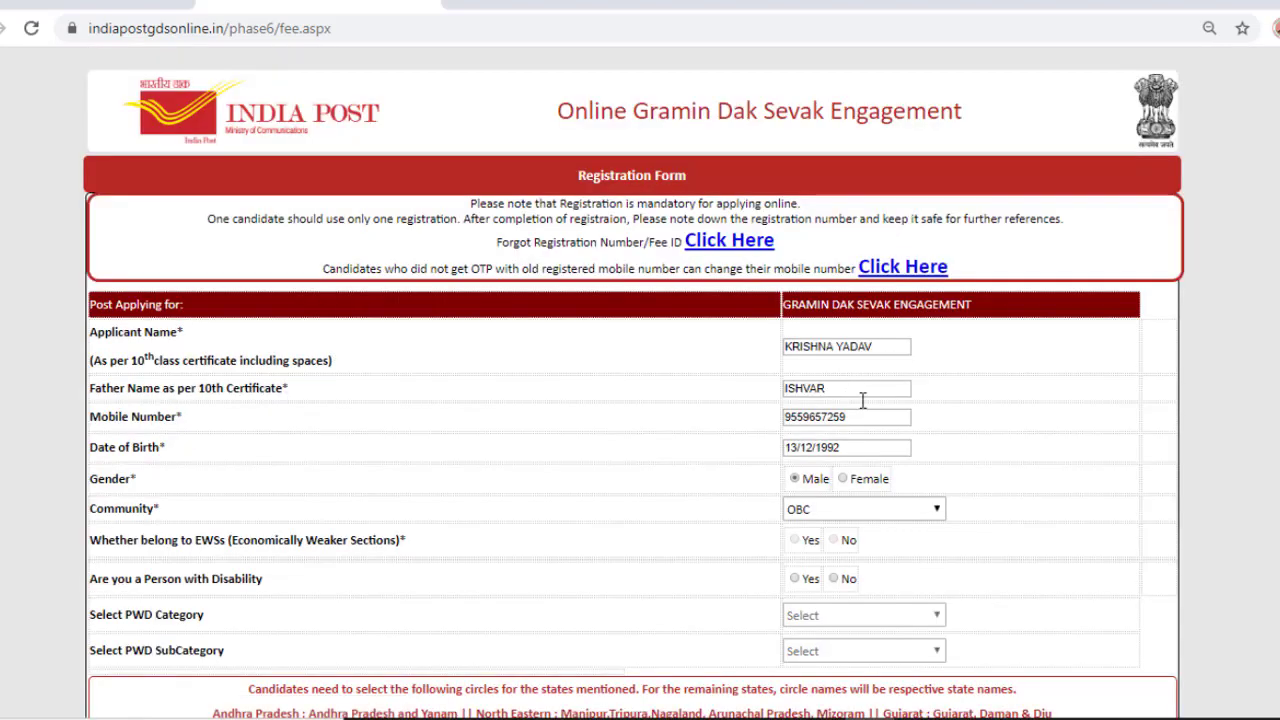
scroll(862, 400, down, 3)
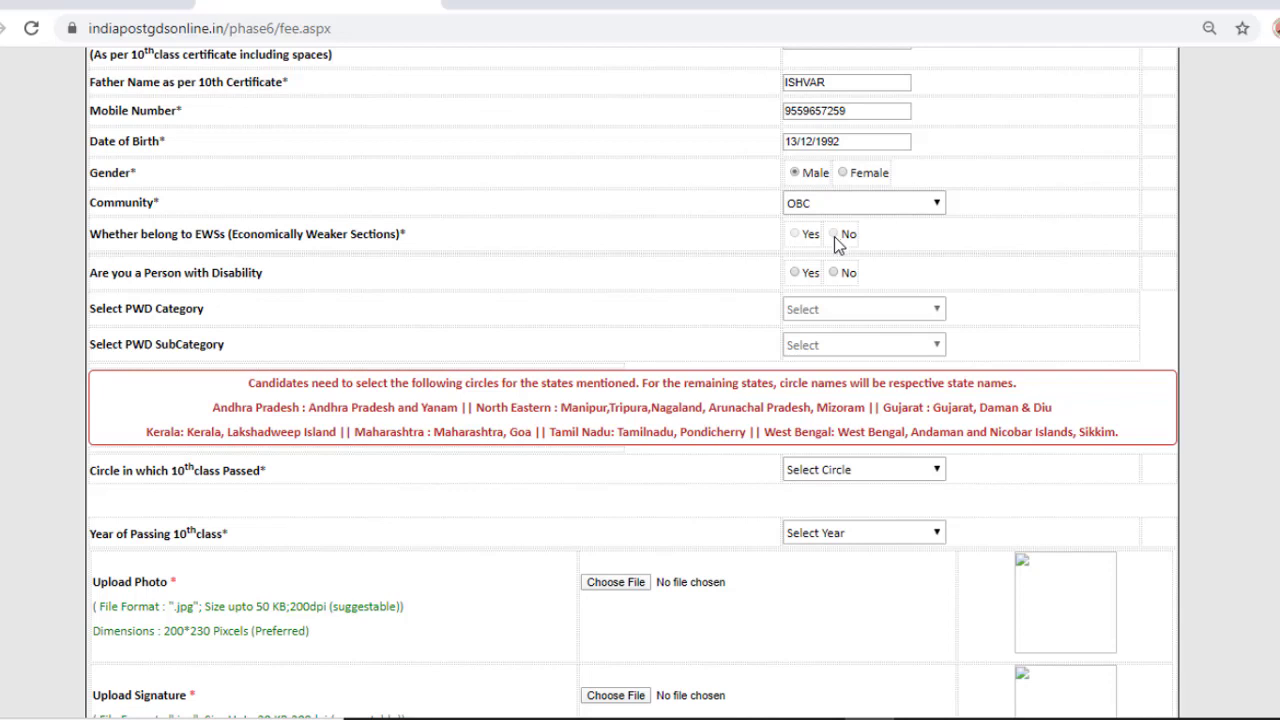
Step: Answer No to the Person with Disability question
click(795, 273)
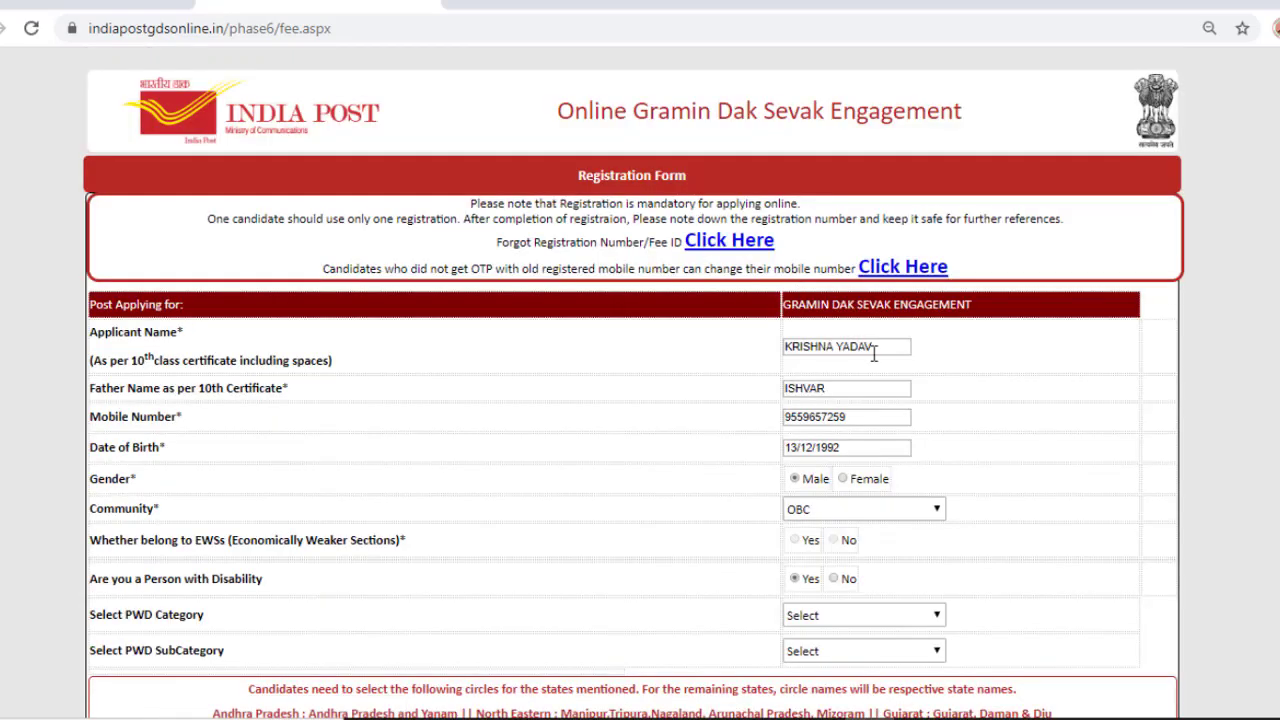
scroll(906, 403, down, 4)
click(833, 171)
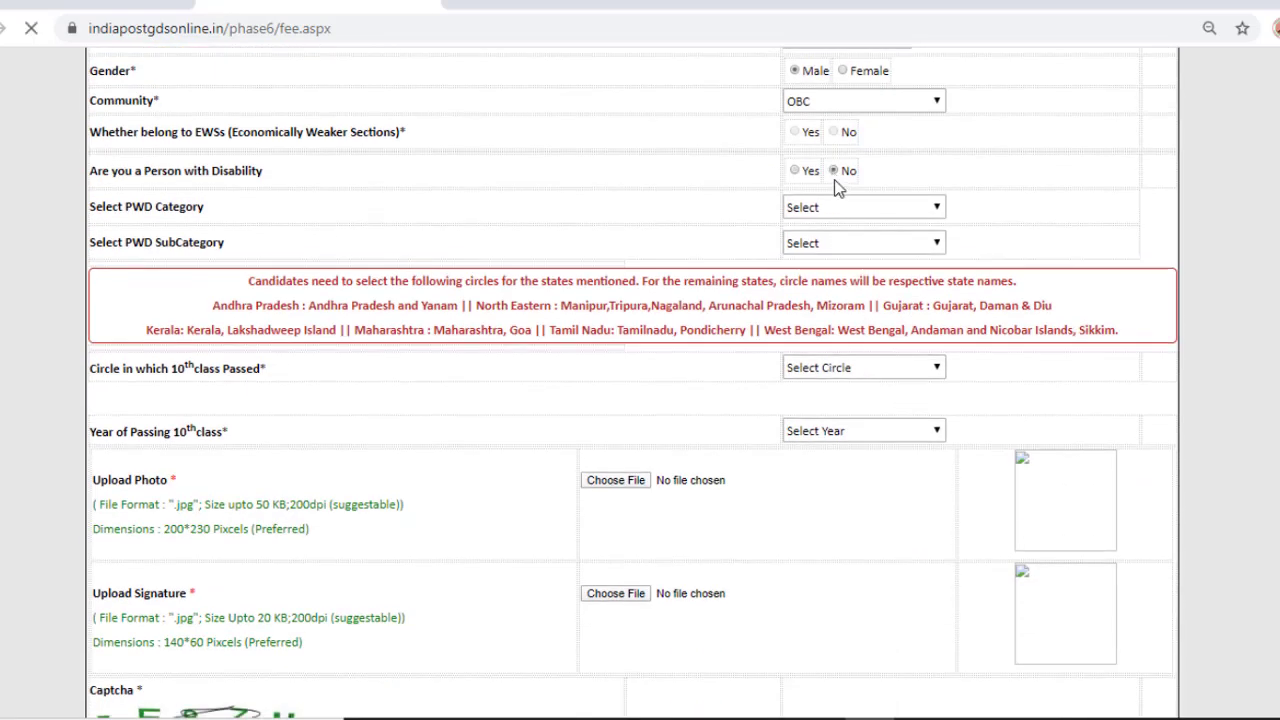
scroll(866, 218, down, 4)
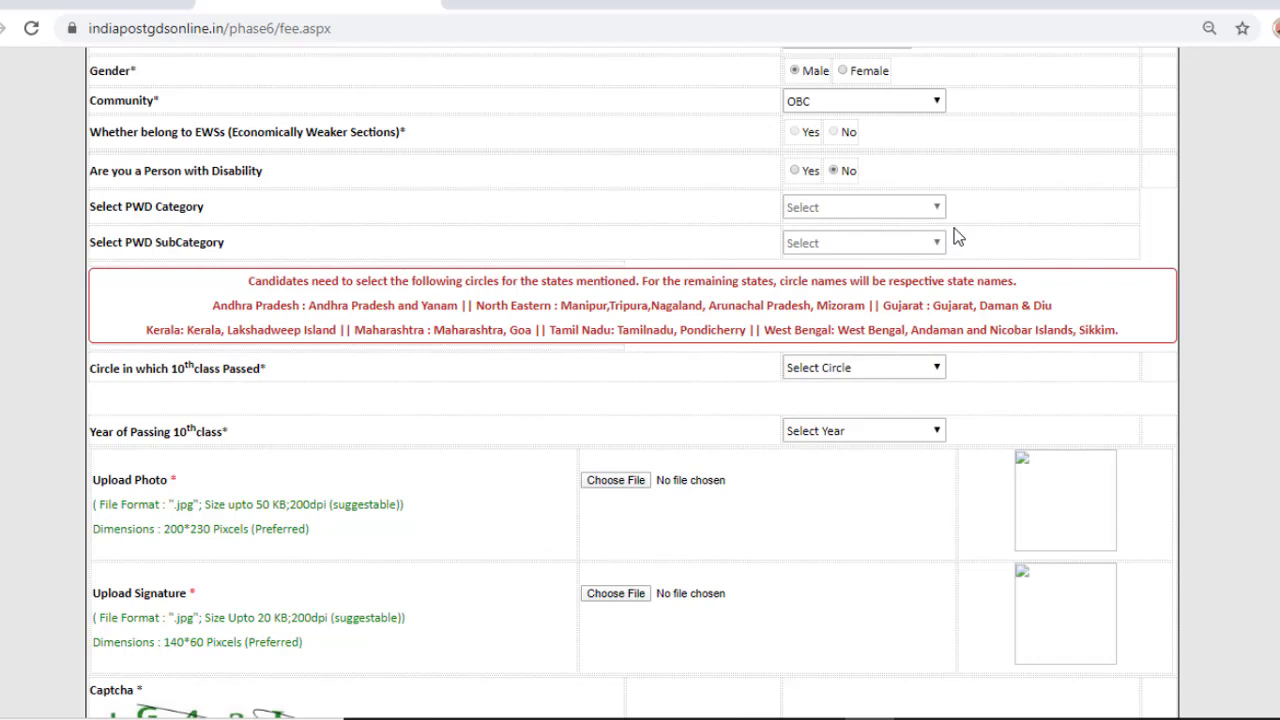
scroll(890, 305, down, 1)
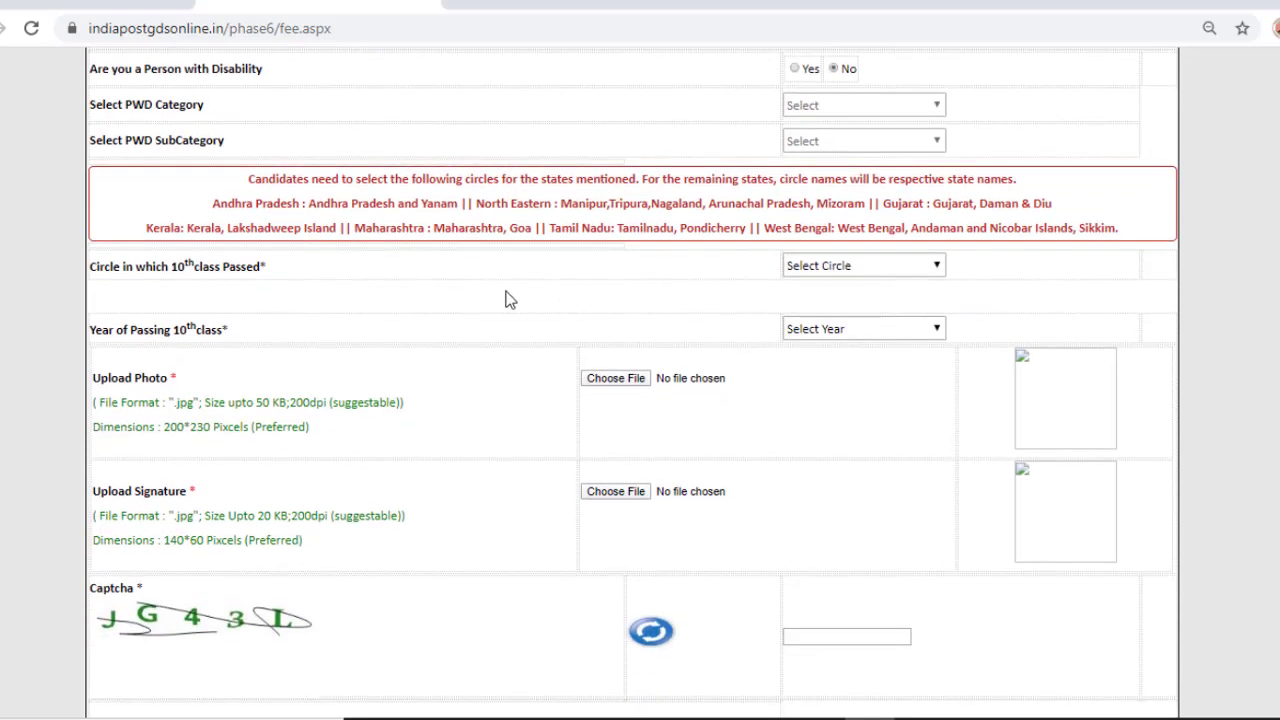
Step: Set the 10th-class circle to Uttar Pradesh
click(845, 267)
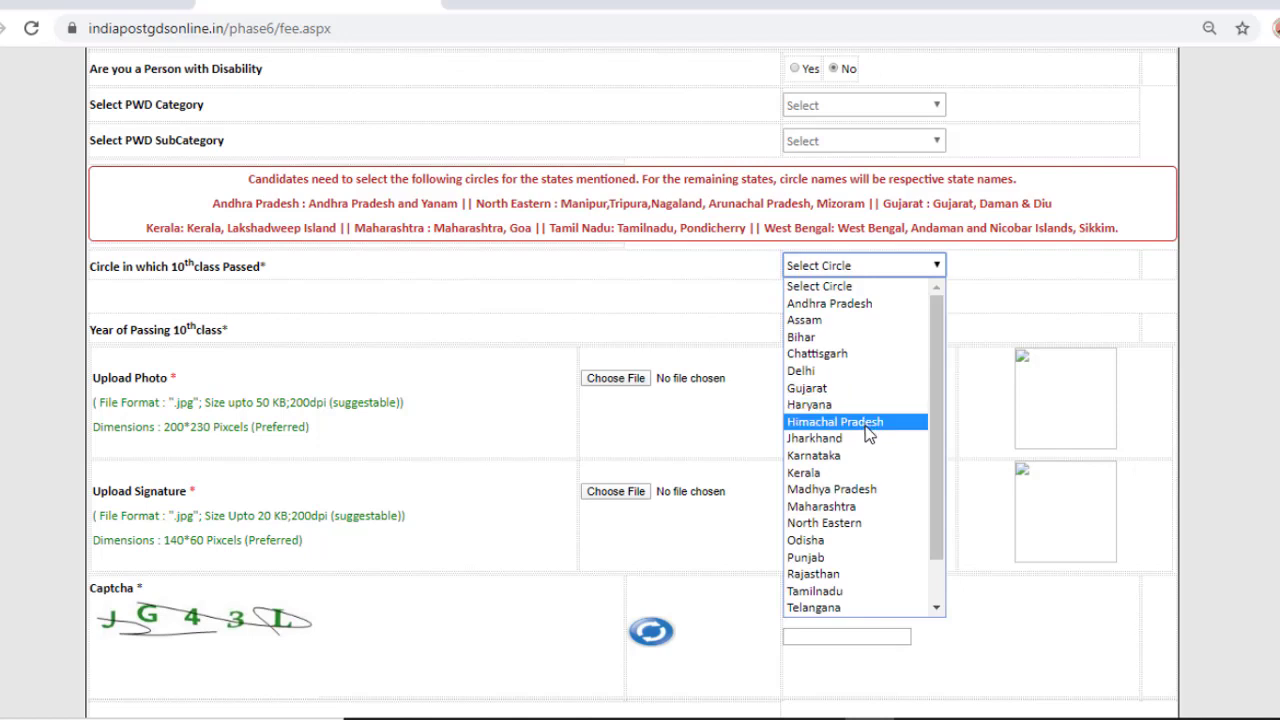
key(u)
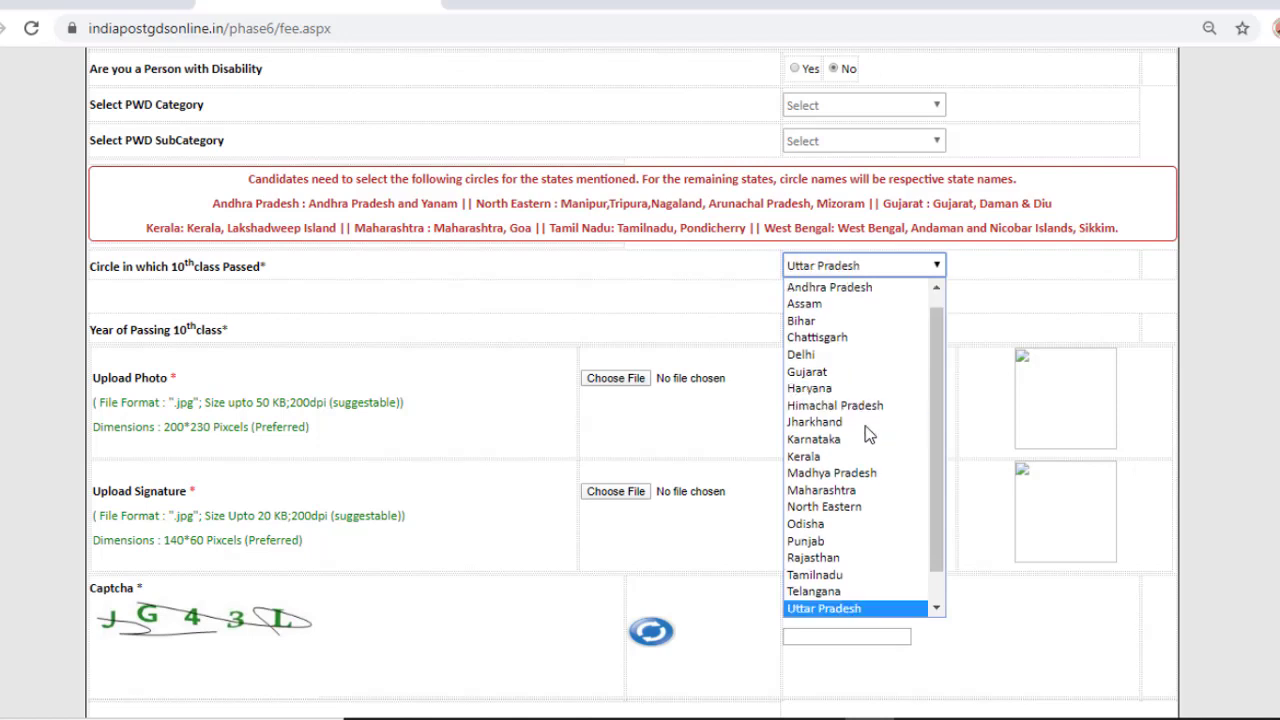
key(Return)
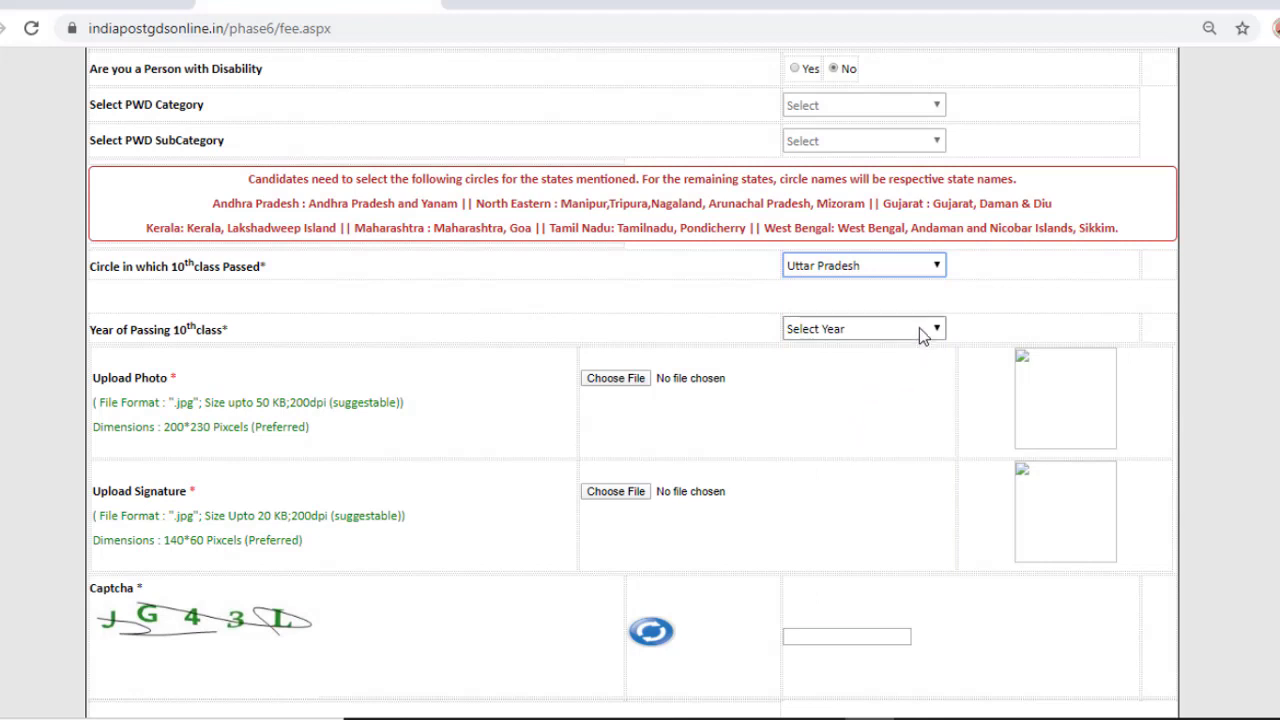
Step: Set the 10th-class year of passing to 2008
click(930, 330)
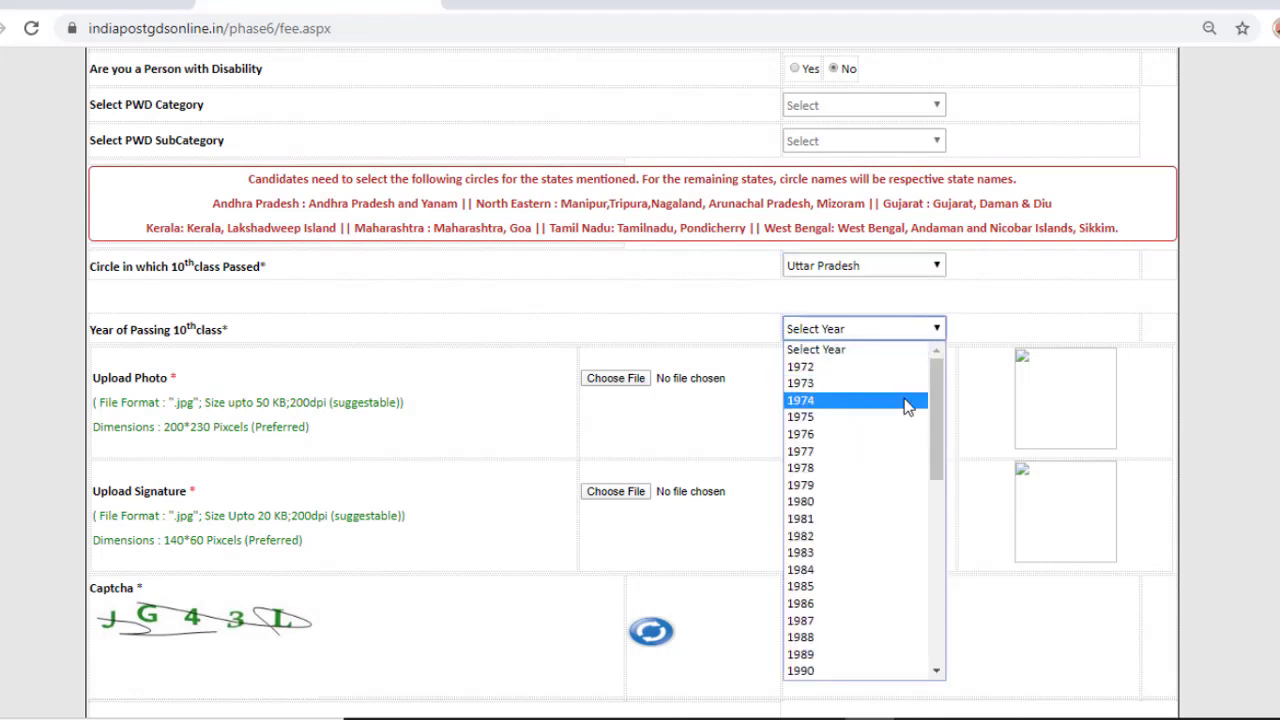
key(2)
key(0)
key(0)
key(8)
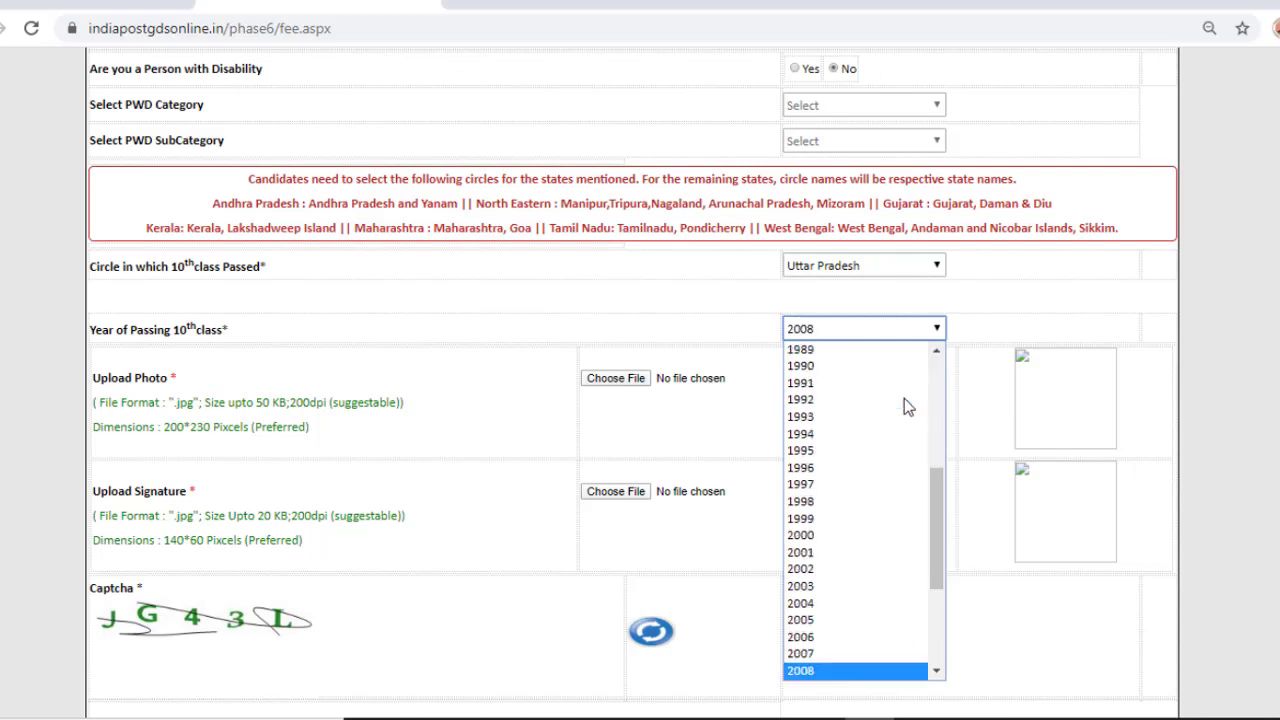
key(Return)
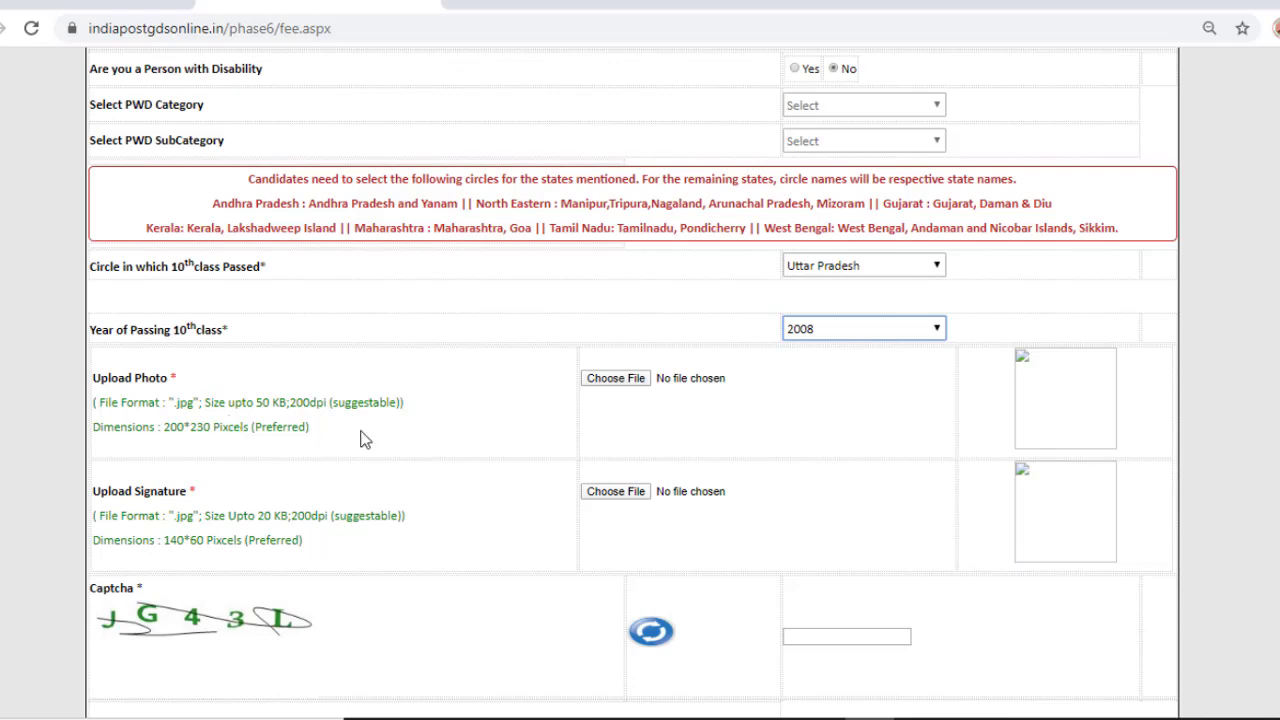
Step: Upload the applicant's PicsArt photo image
click(616, 381)
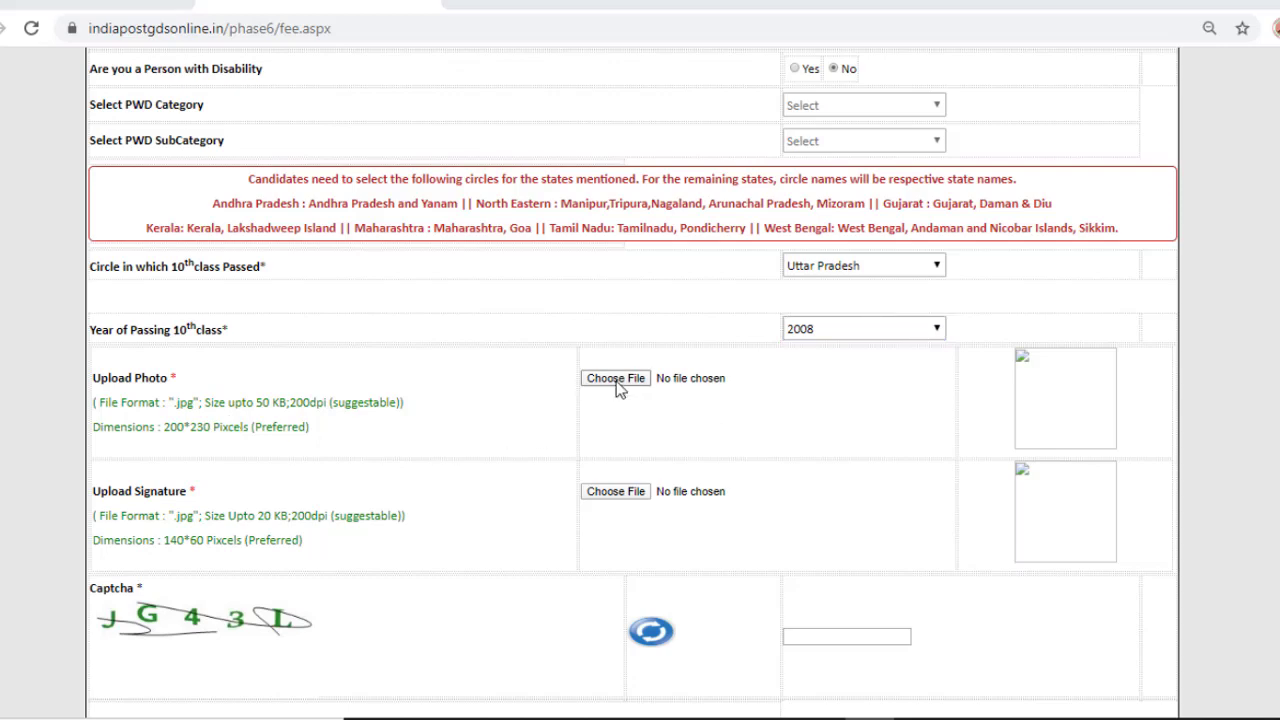
click(543, 285)
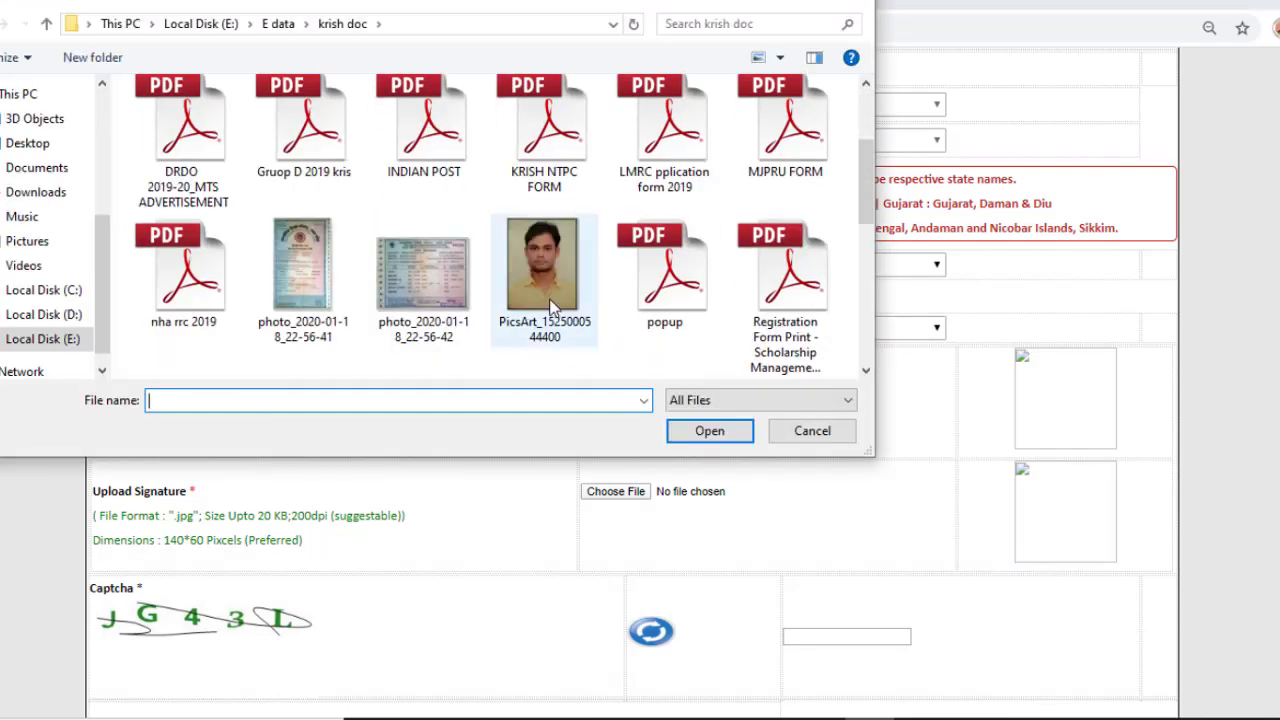
click(706, 431)
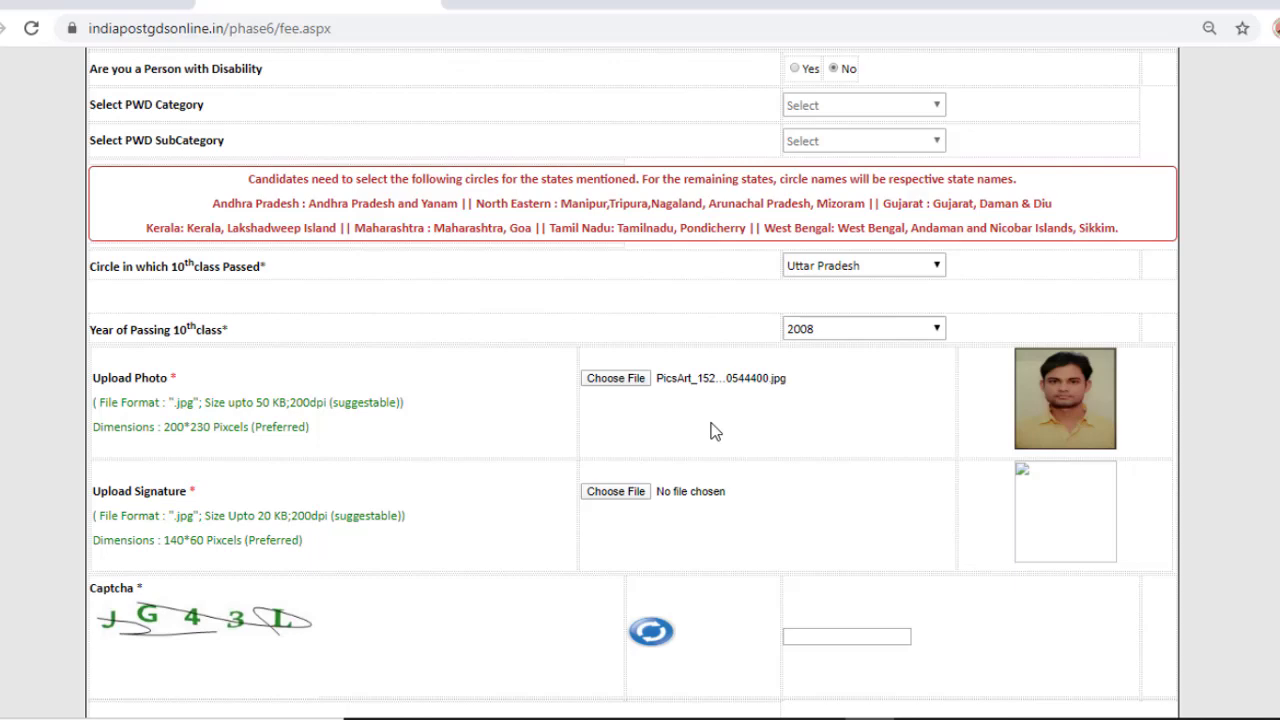
Step: Upload Sinature.jpg as the signature image
click(632, 495)
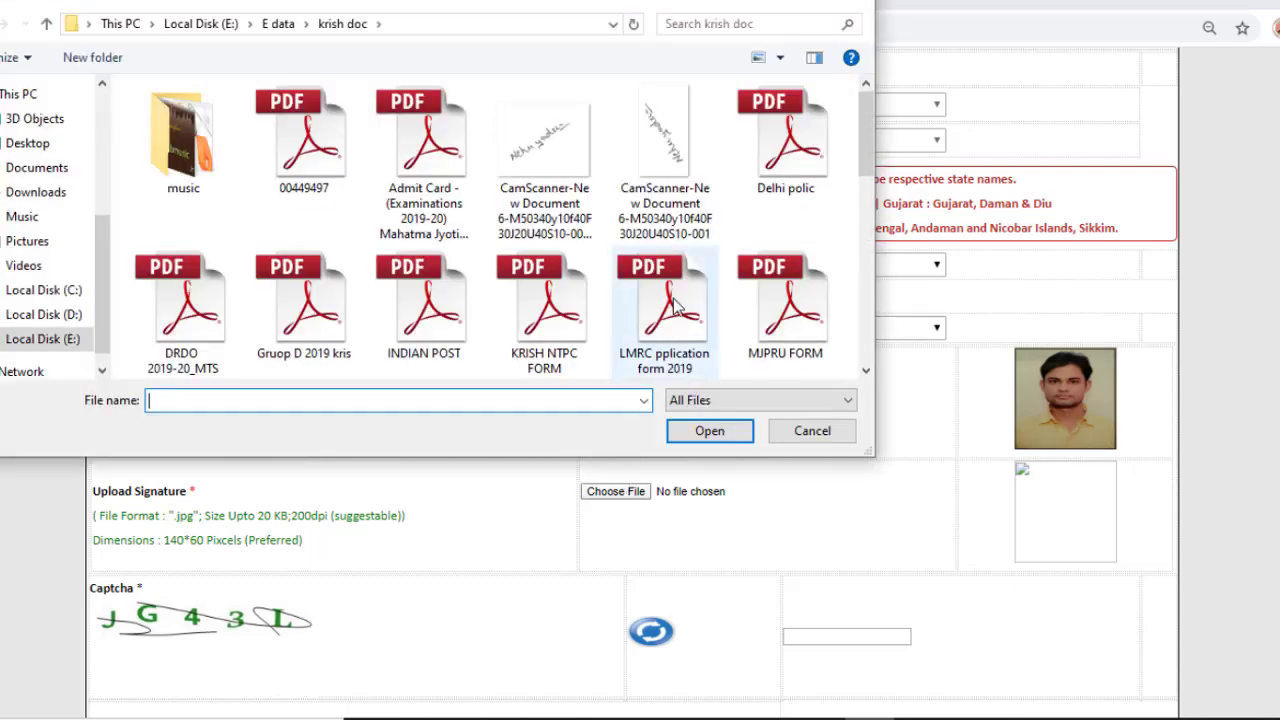
scroll(675, 300, down, 5)
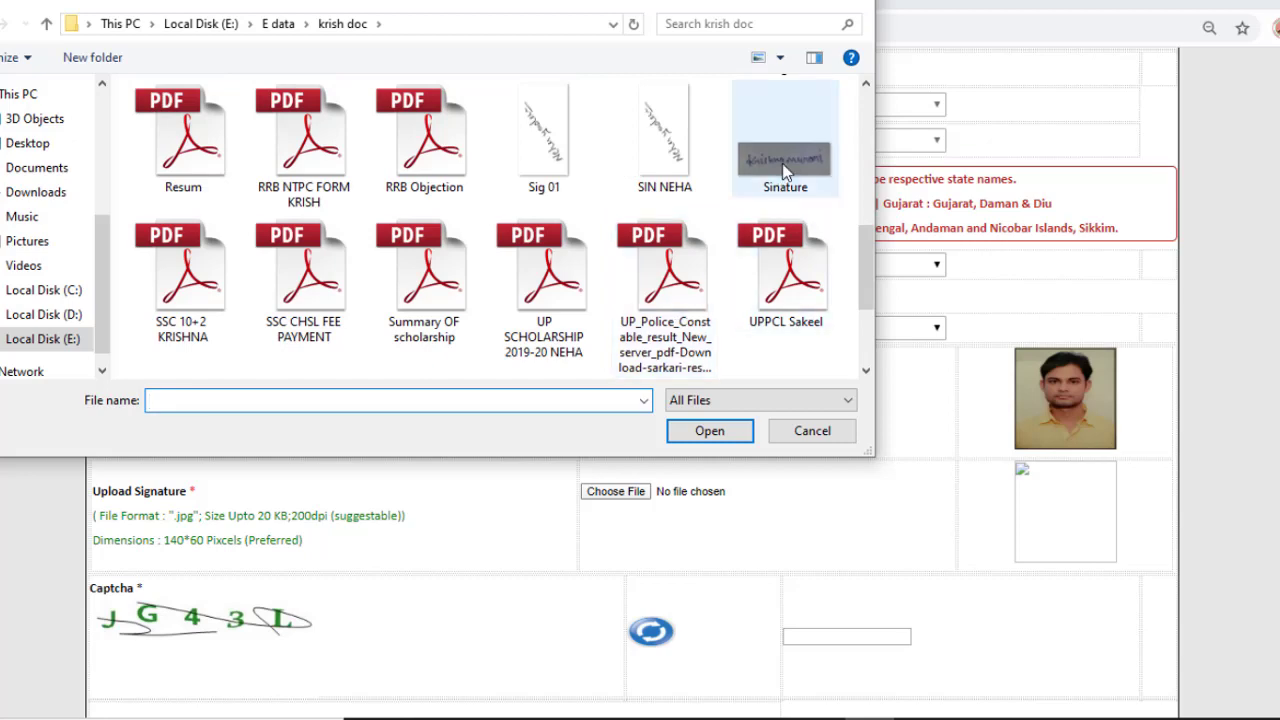
click(785, 172)
click(729, 435)
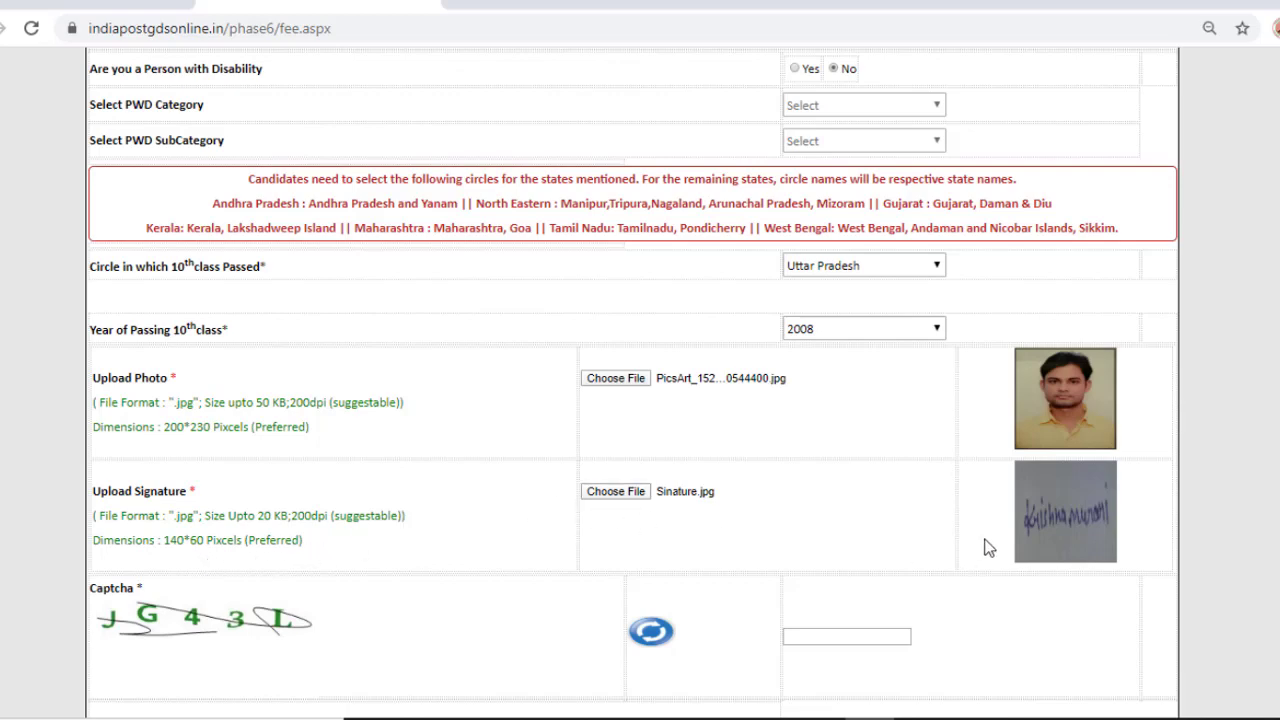
Step: Enter the captcha text shown on the form
scroll(995, 541, down, 3)
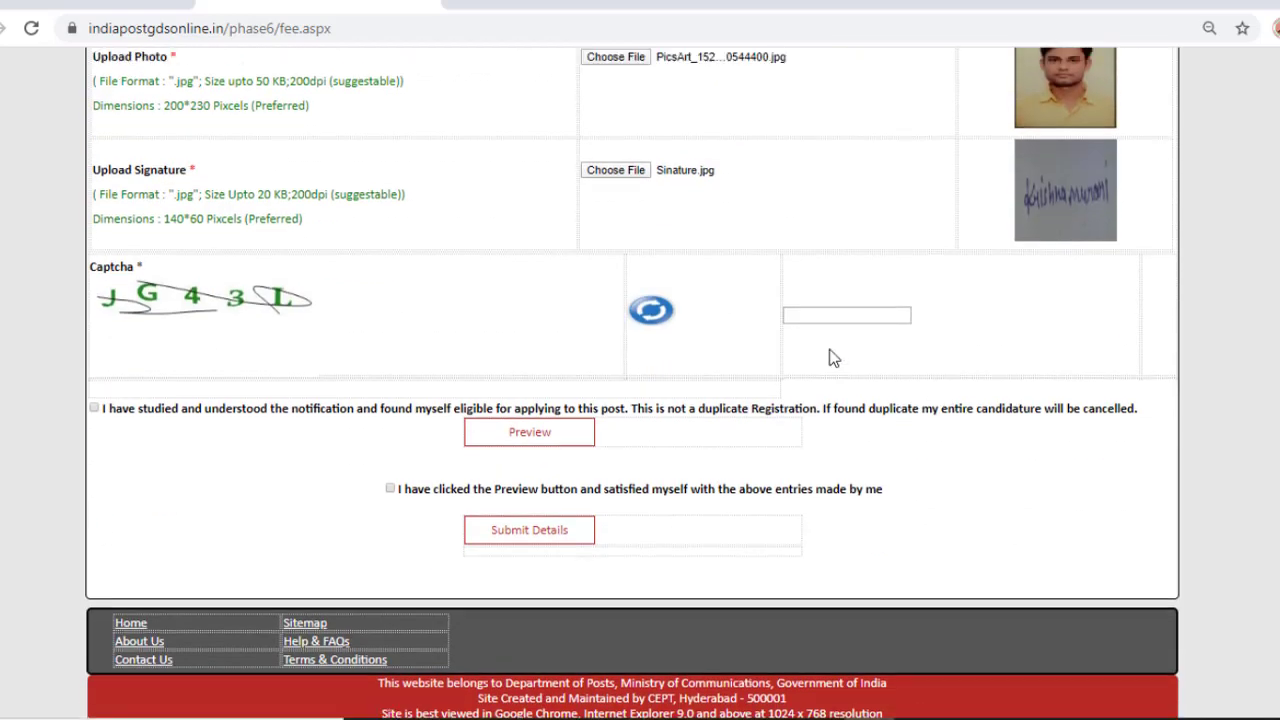
scroll(835, 358, up, 2)
click(839, 505)
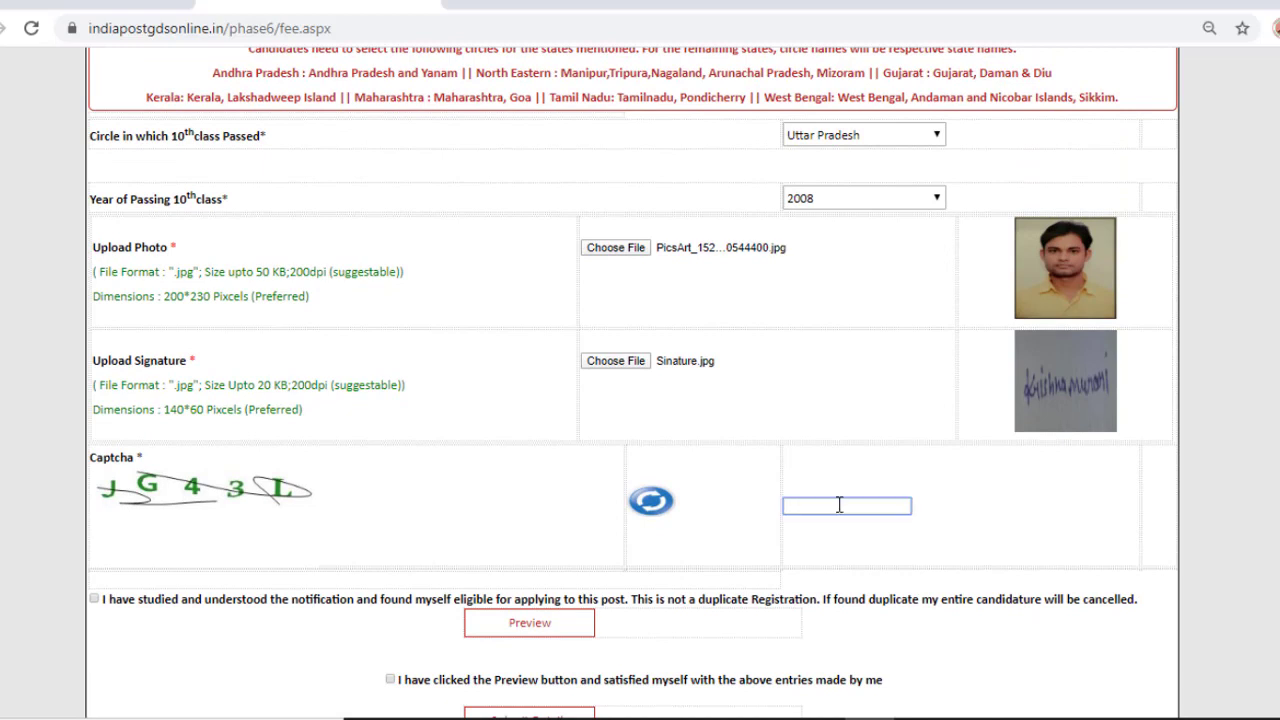
text(JG43L)
Step: Tick both declarations, preview the registration details, then submit them
scroll(850, 507, down, 3)
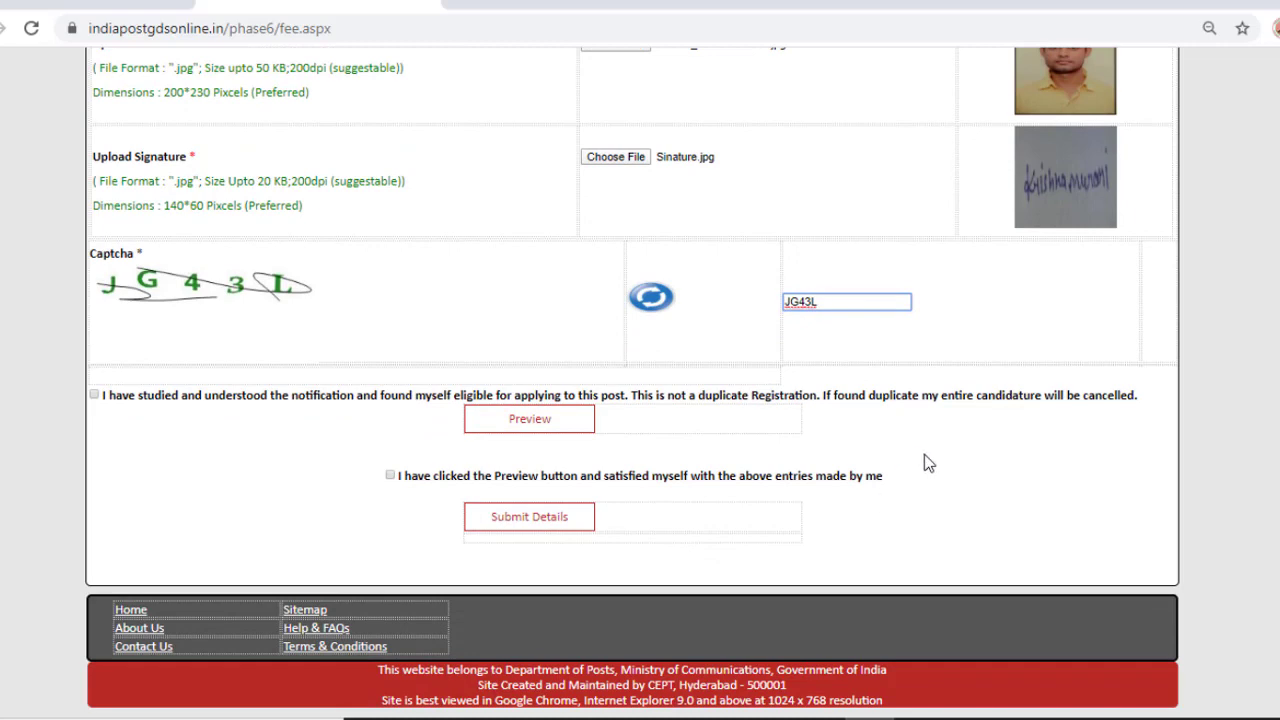
click(390, 476)
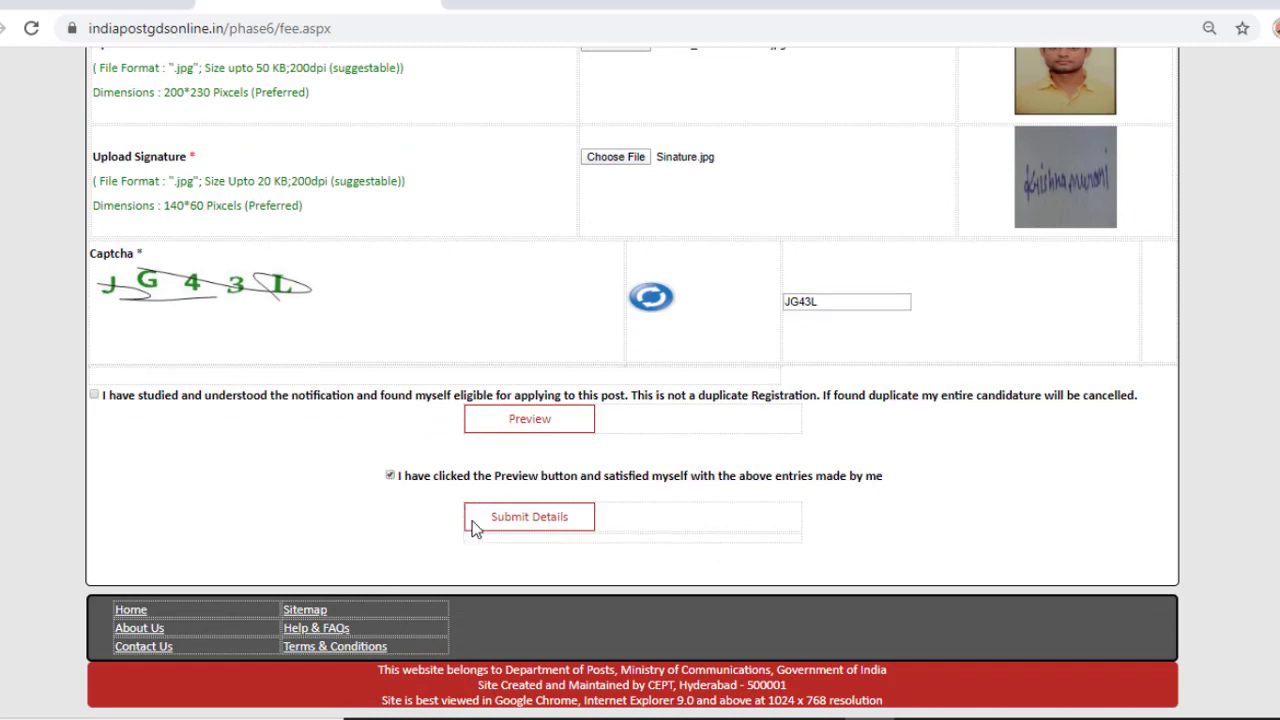
click(548, 424)
key(Return)
click(94, 395)
click(497, 419)
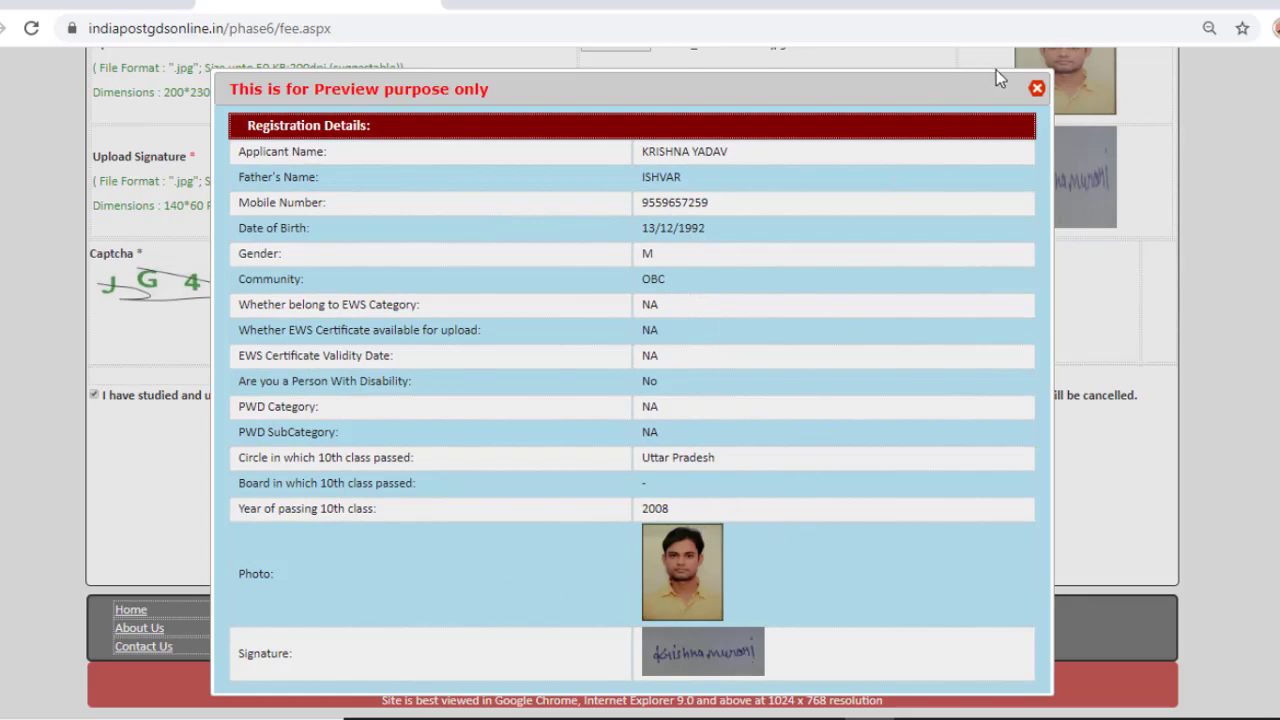
click(1037, 88)
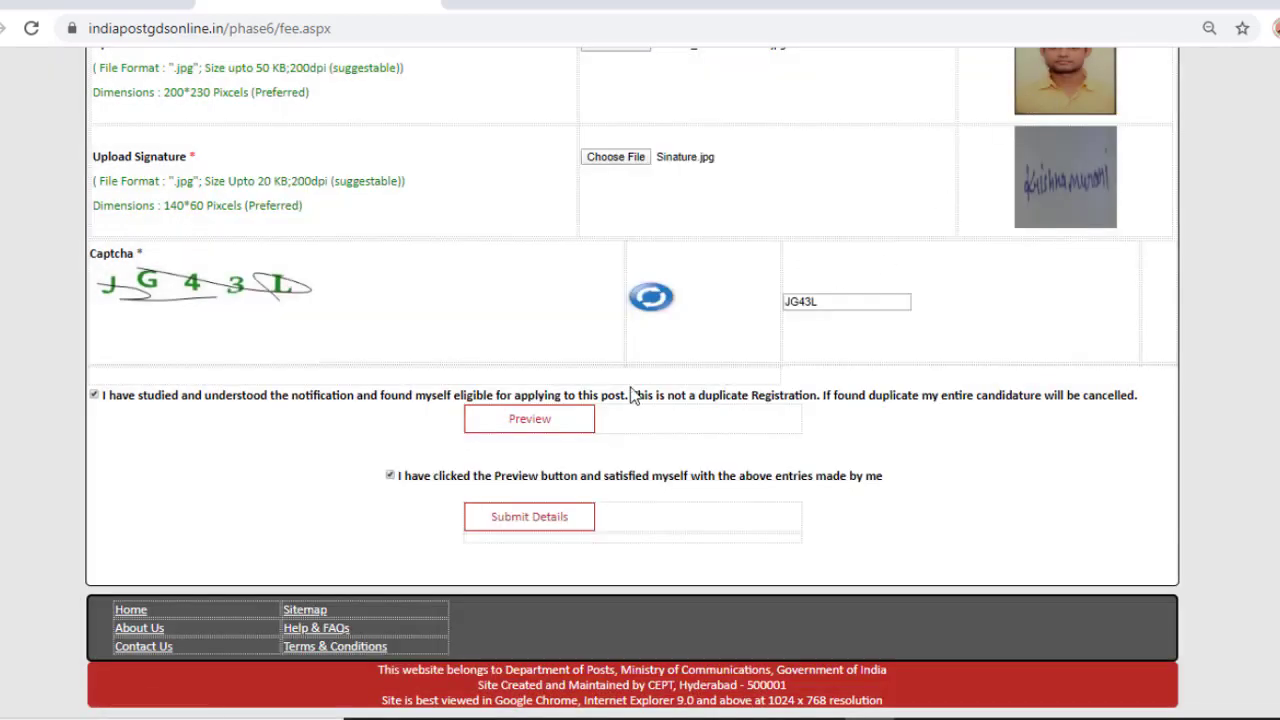
click(547, 527)
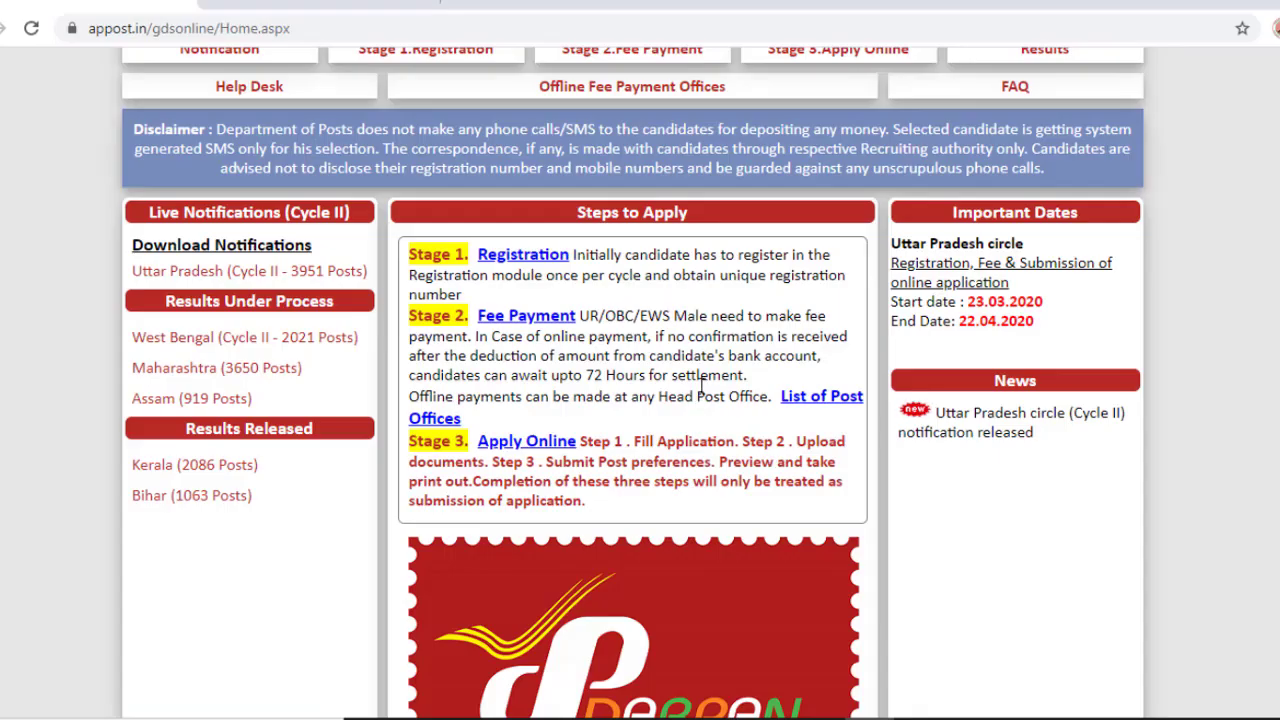
Step: Open the online fee payment page, dismiss its alert and downloads popup, then return to the home tab
click(527, 318)
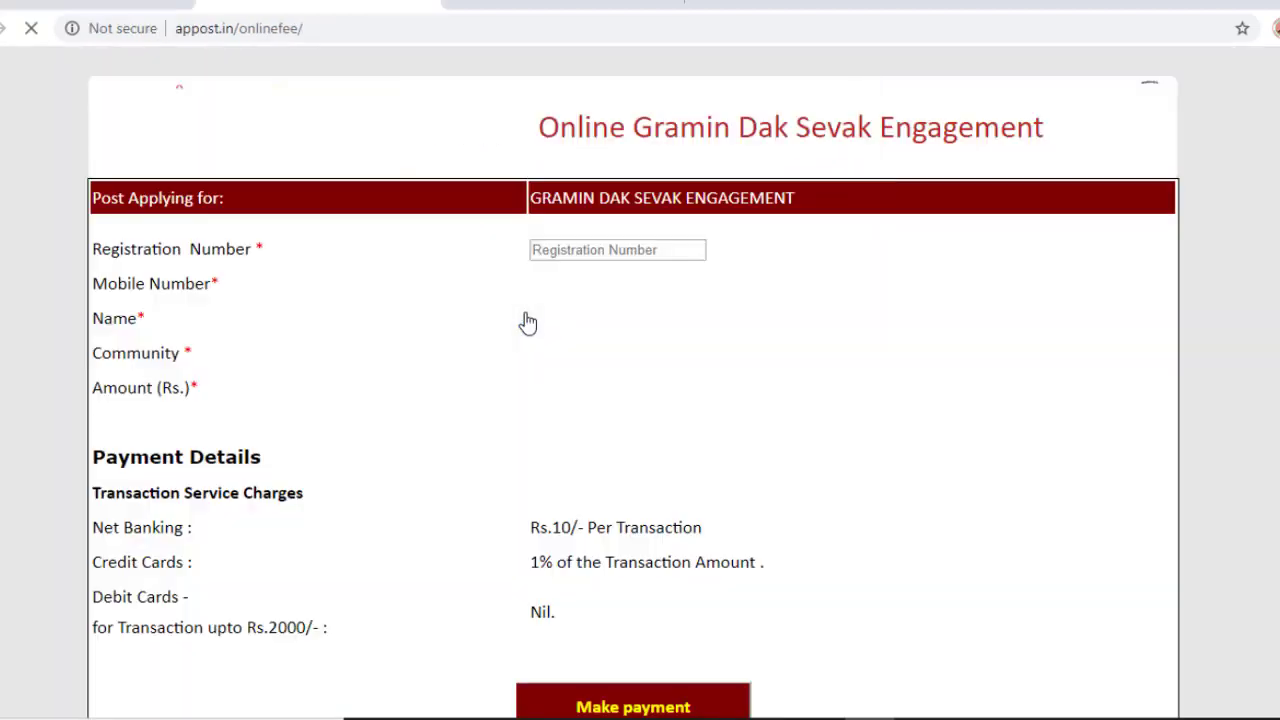
click(815, 186)
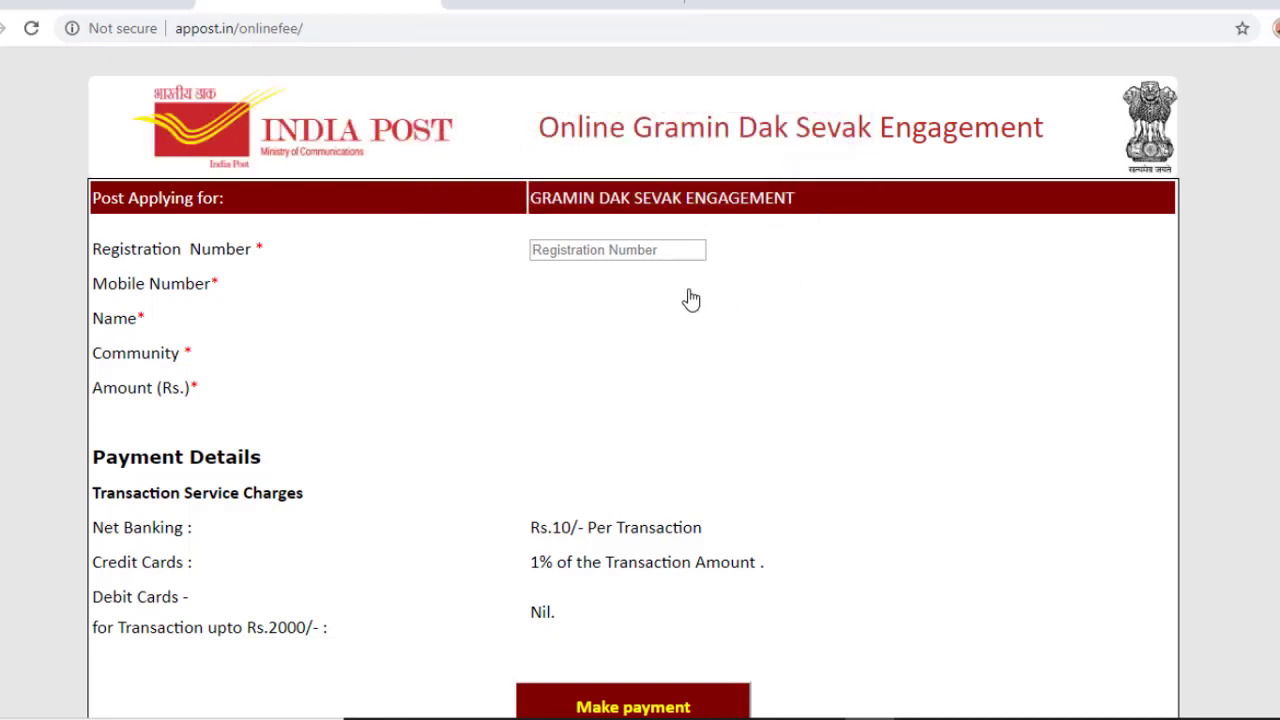
click(607, 249)
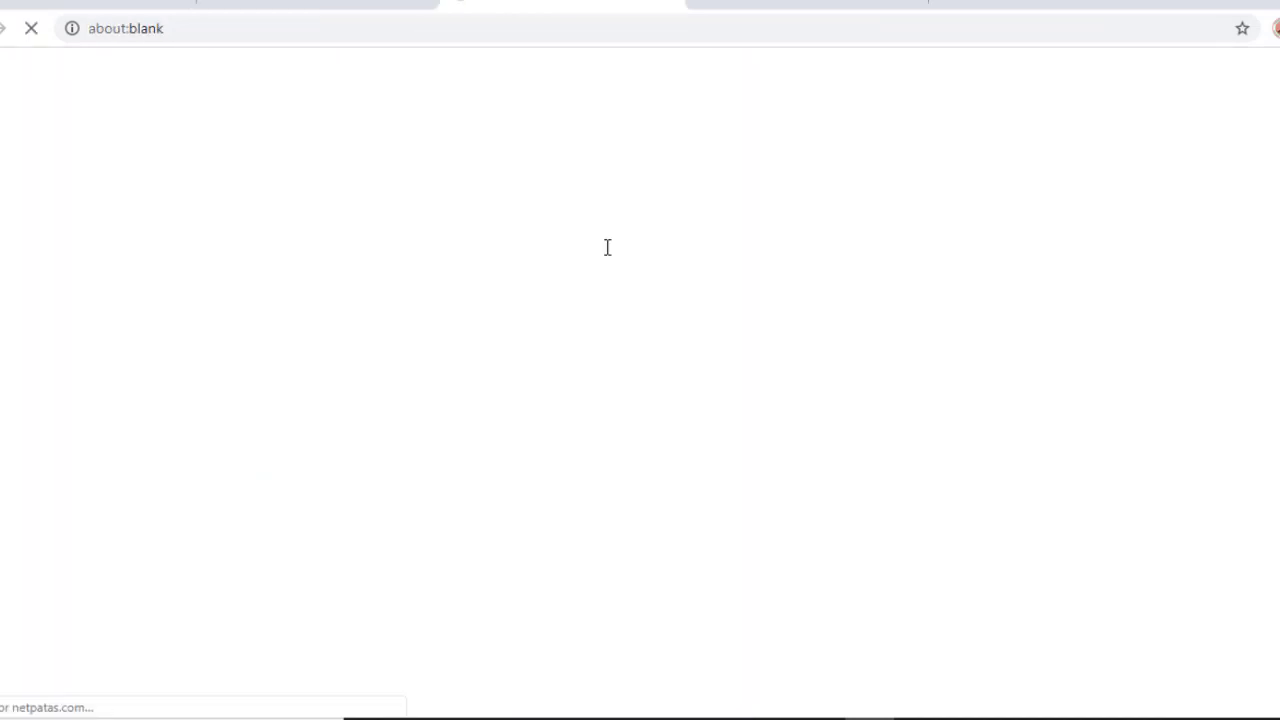
click(354, 5)
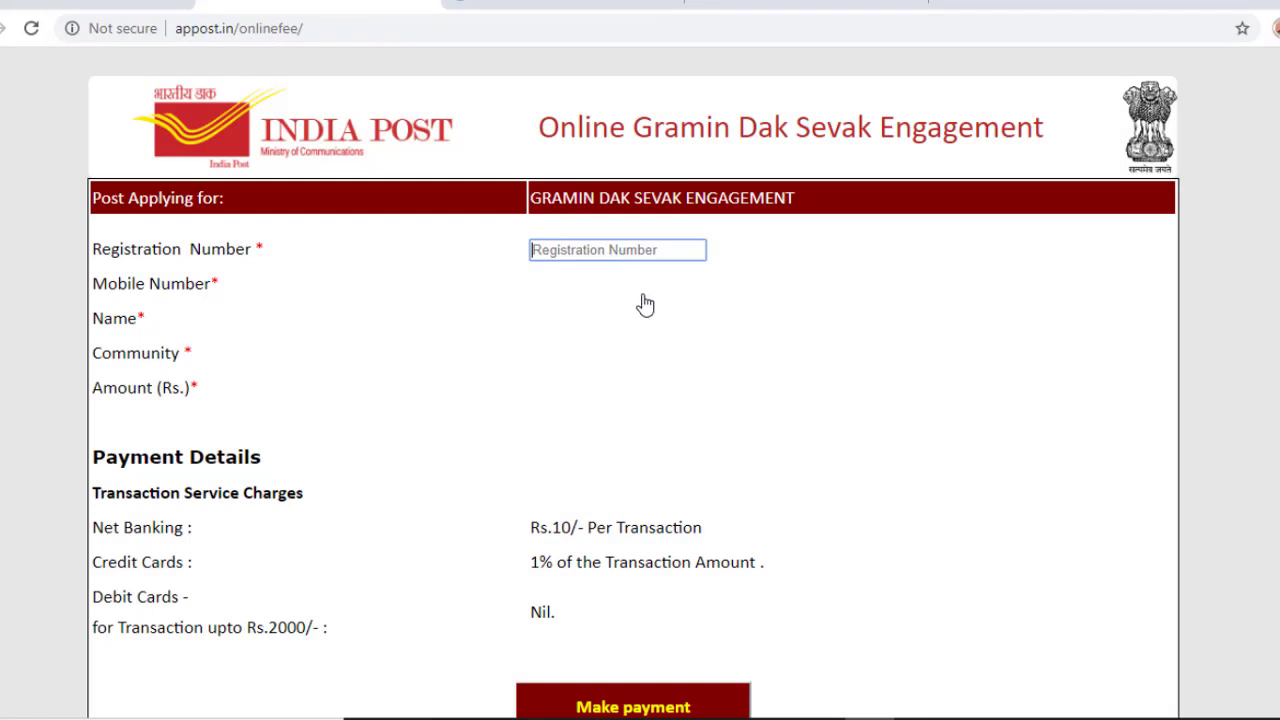
scroll(643, 315, down, 1)
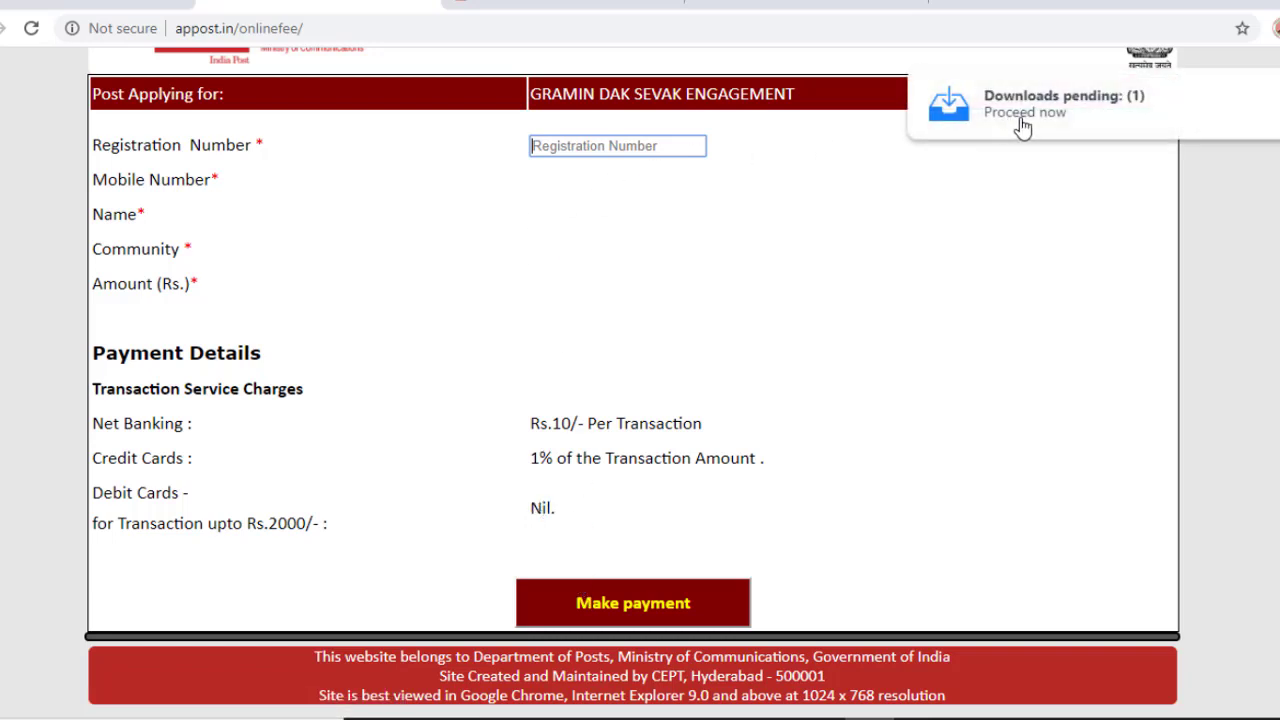
click(590, 338)
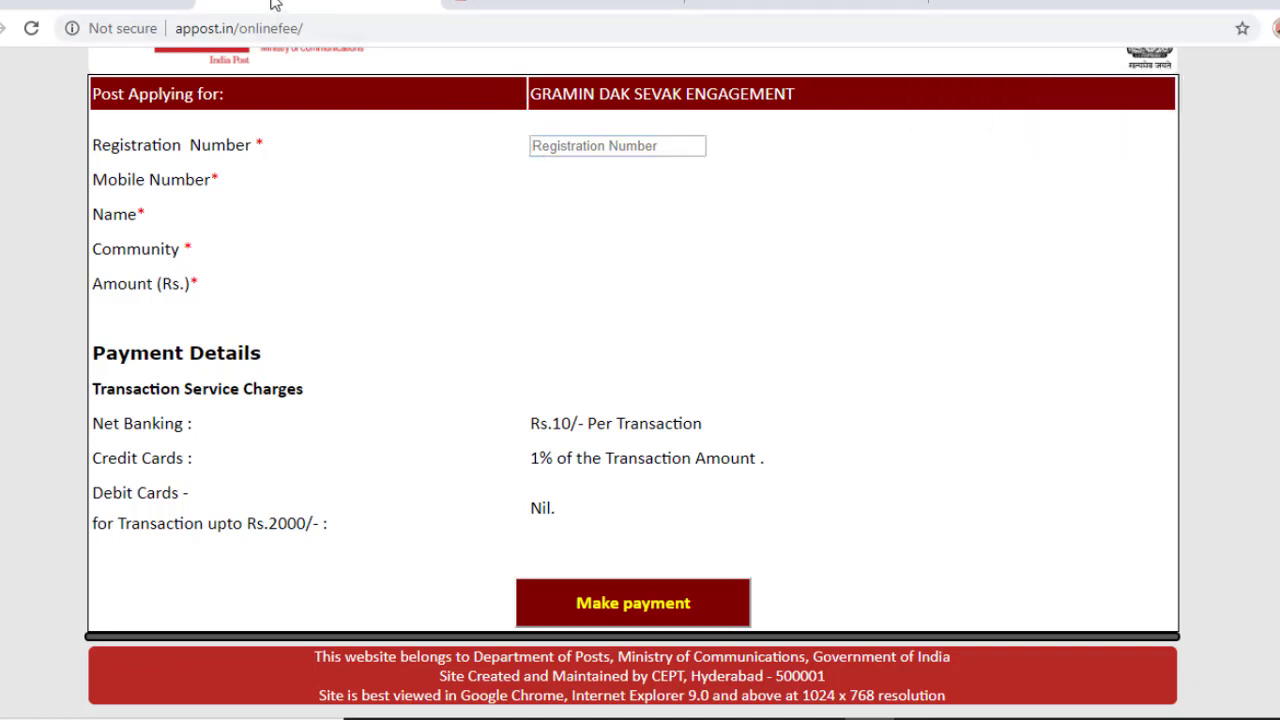
click(240, 7)
Step: Open Apply Online and choose Uttar Pradesh as the circle applying for
scroll(515, 255, down, 2)
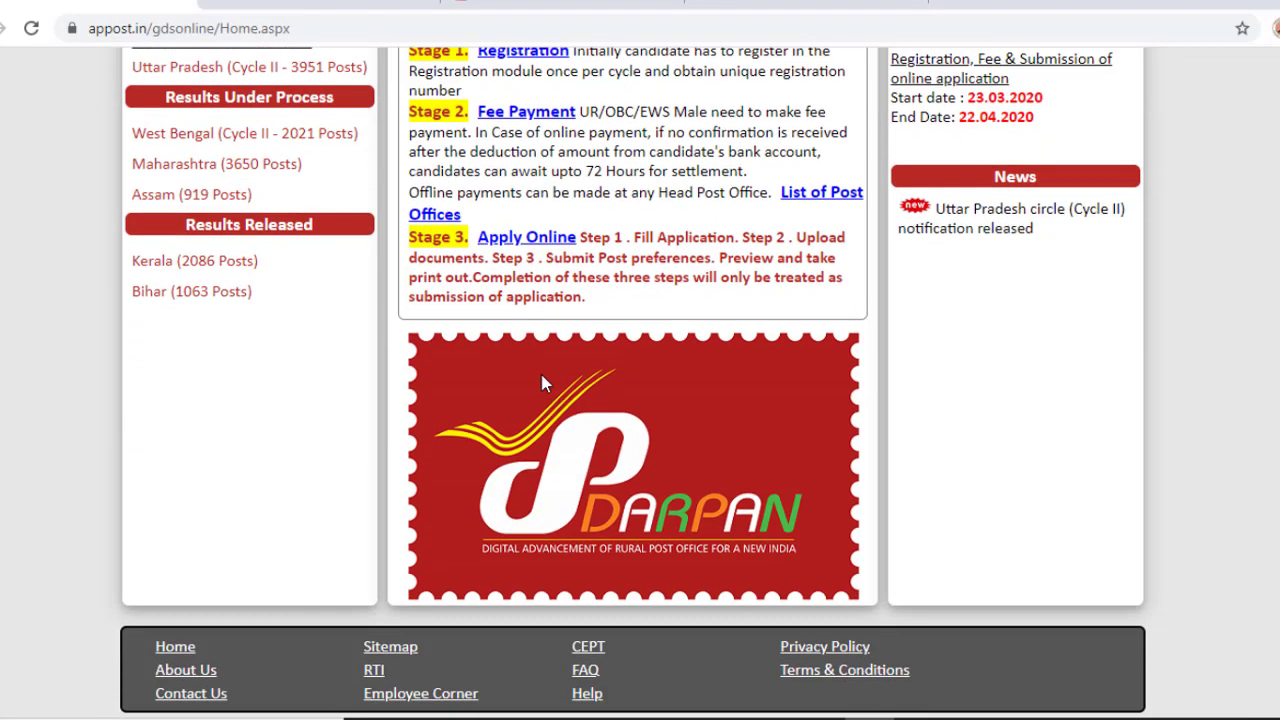
click(522, 241)
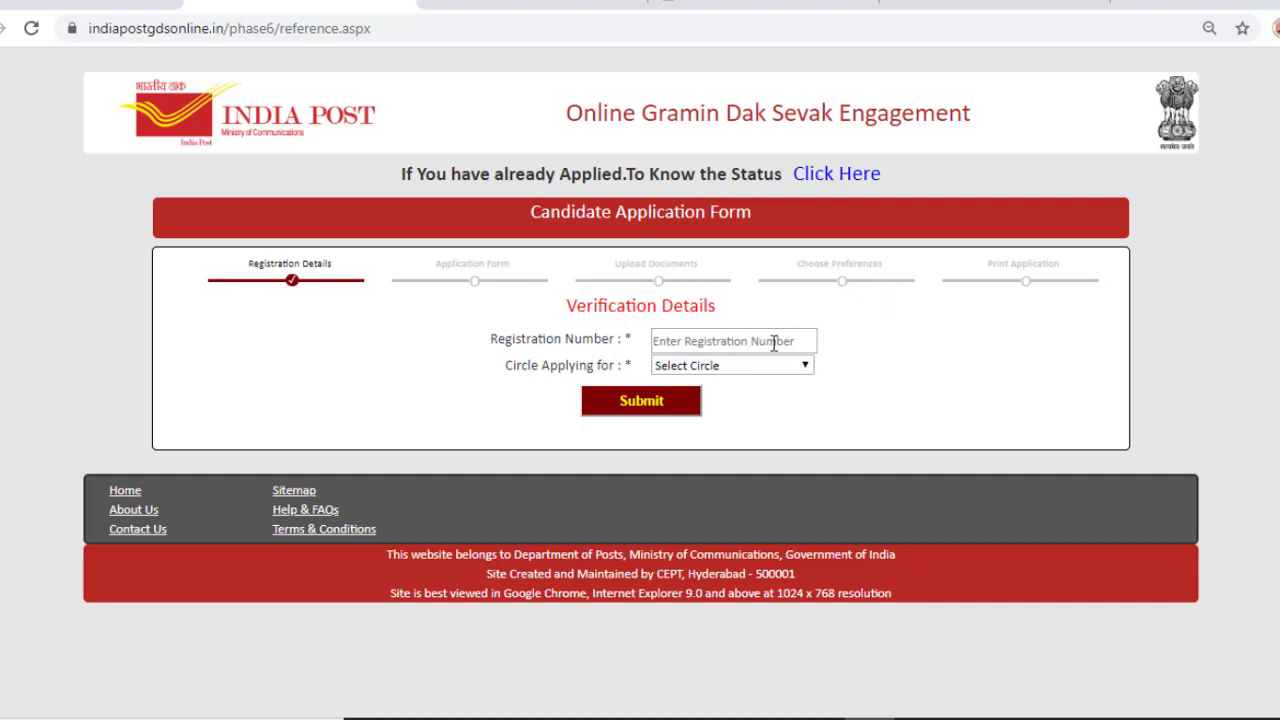
click(790, 368)
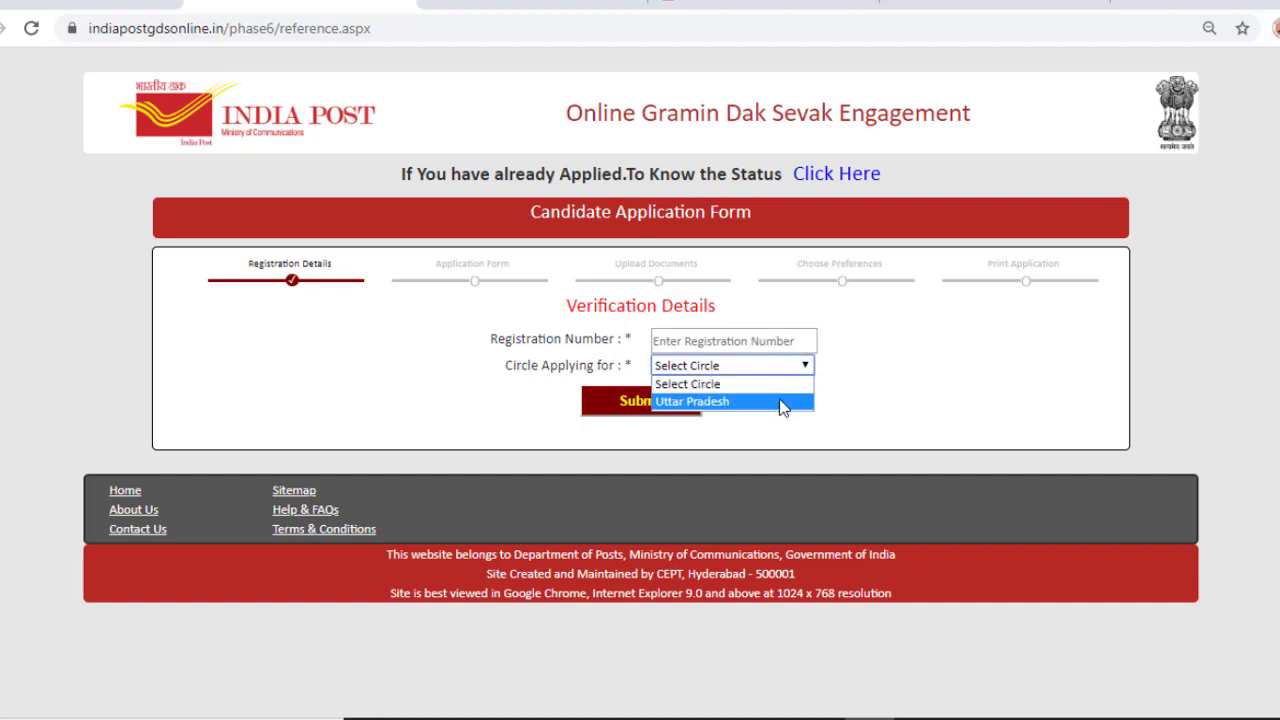
click(781, 403)
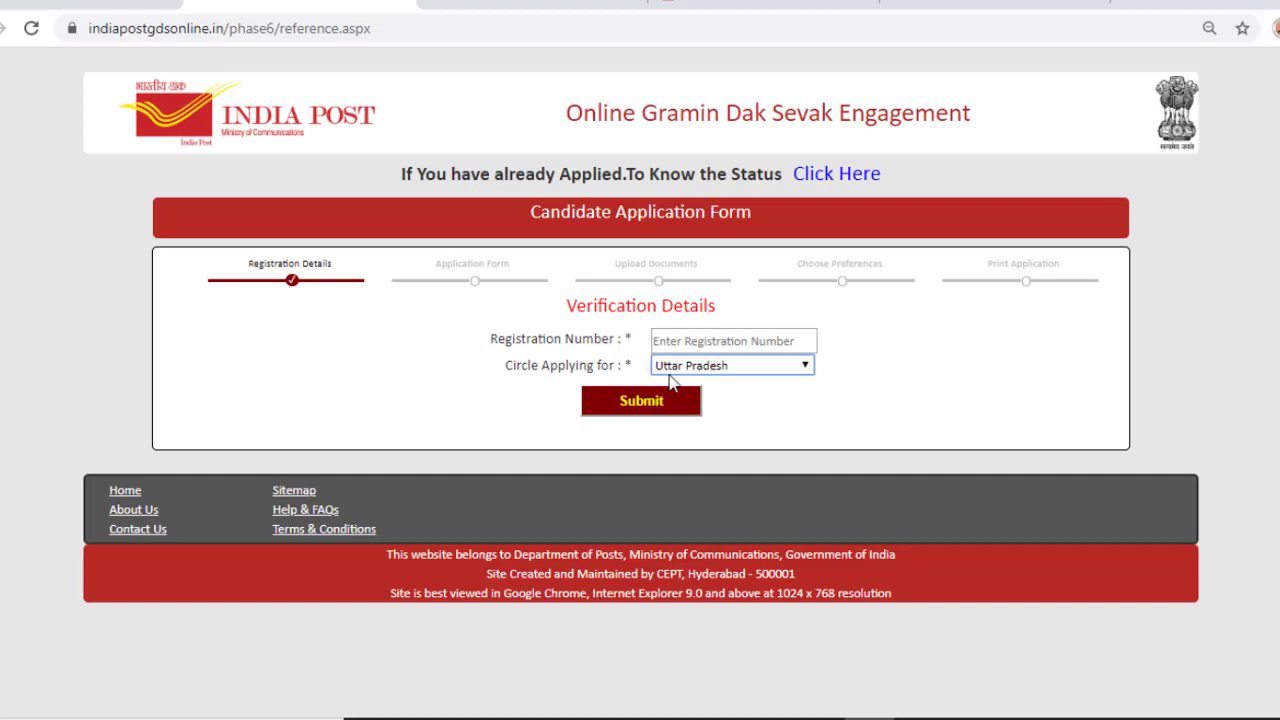
click(1030, 289)
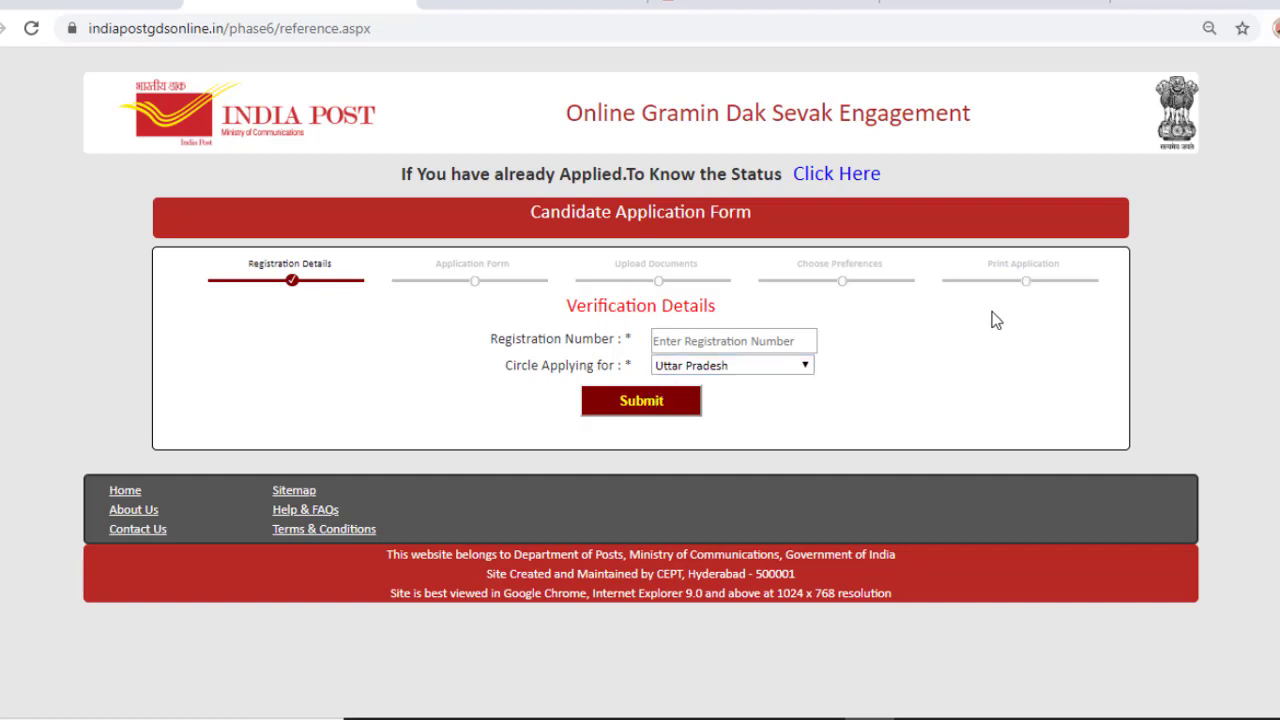